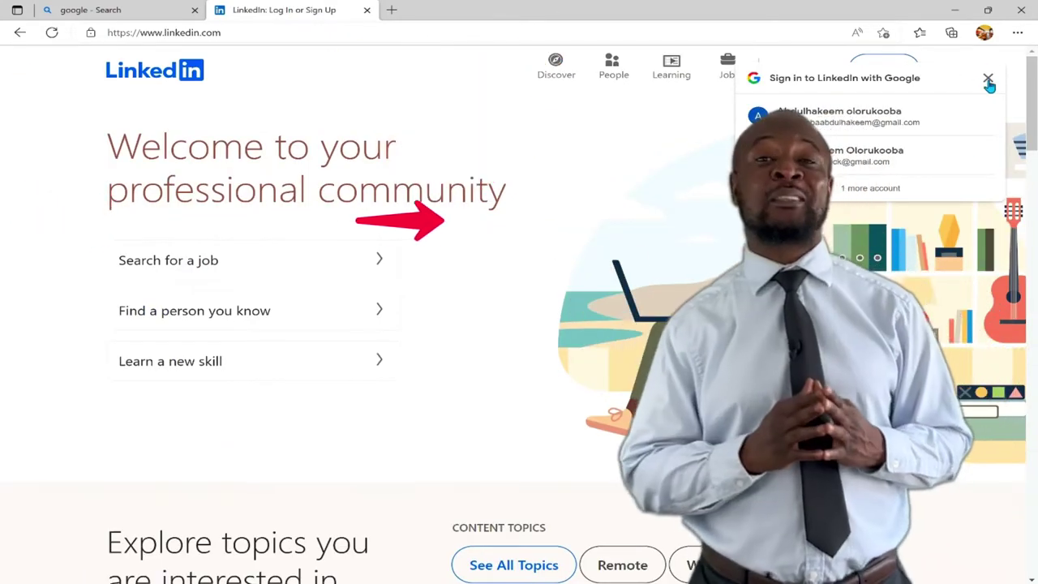
Close the Google sign-in popup and scroll the welcome page to the footer and slightly back
{"action": "left_click", "coordinate": [987, 79]}
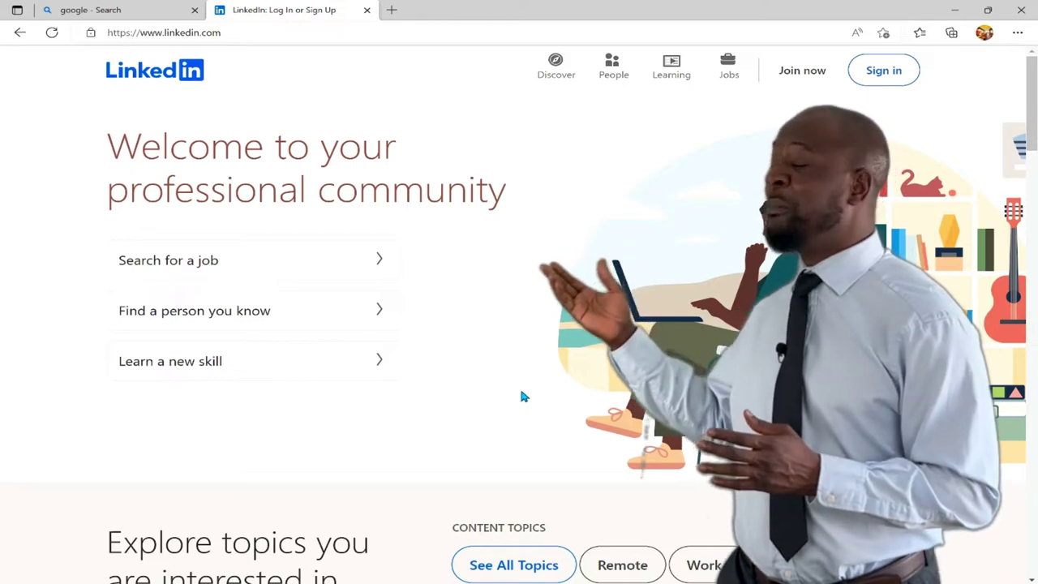
{"action": "scroll", "coordinate": [523, 395], "scroll_direction": "down", "scroll_amount": 1}
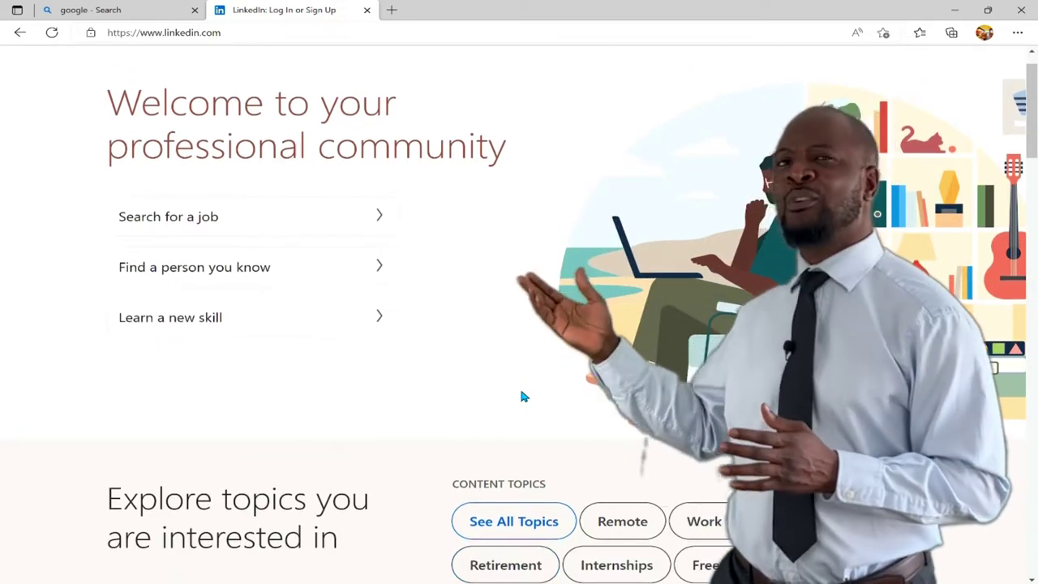
{"action": "scroll", "coordinate": [523, 395], "scroll_direction": "down", "scroll_amount": 1}
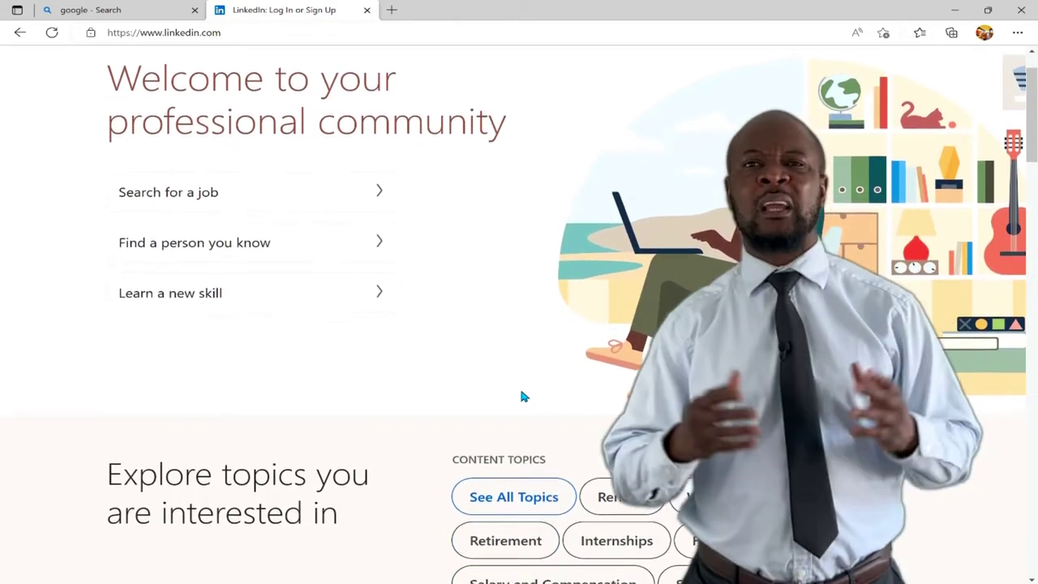
{"action": "scroll", "coordinate": [522, 396], "scroll_direction": "down", "scroll_amount": 2}
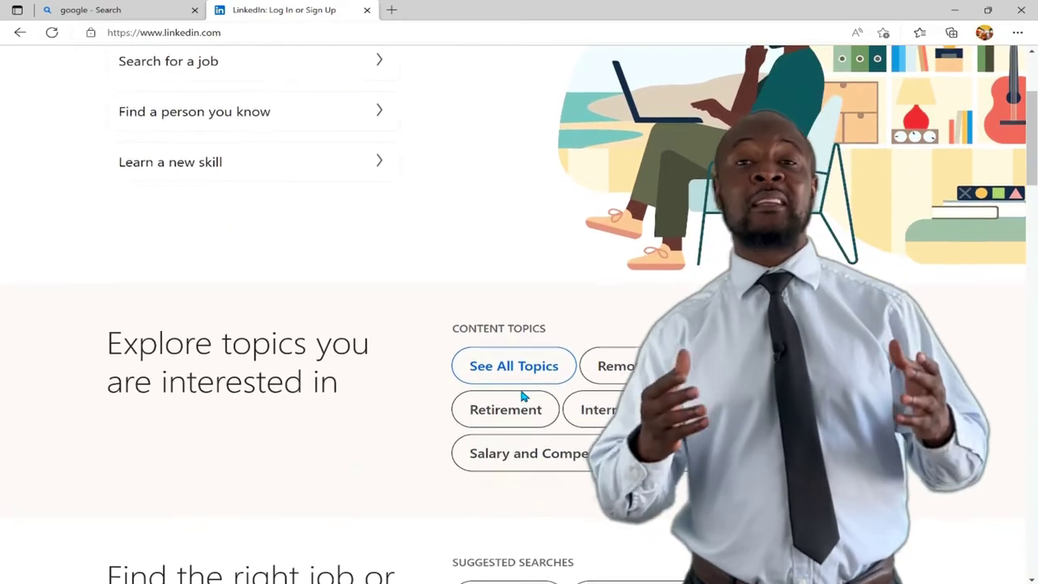
{"action": "scroll", "coordinate": [523, 395], "scroll_direction": "down", "scroll_amount": 3}
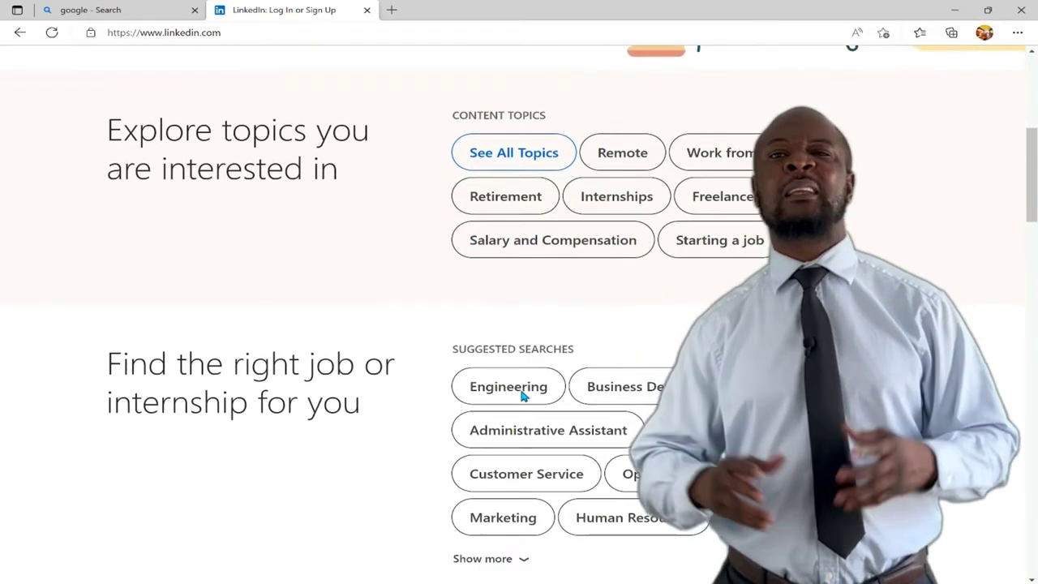
{"action": "scroll", "coordinate": [522, 396], "scroll_direction": "down", "scroll_amount": 2}
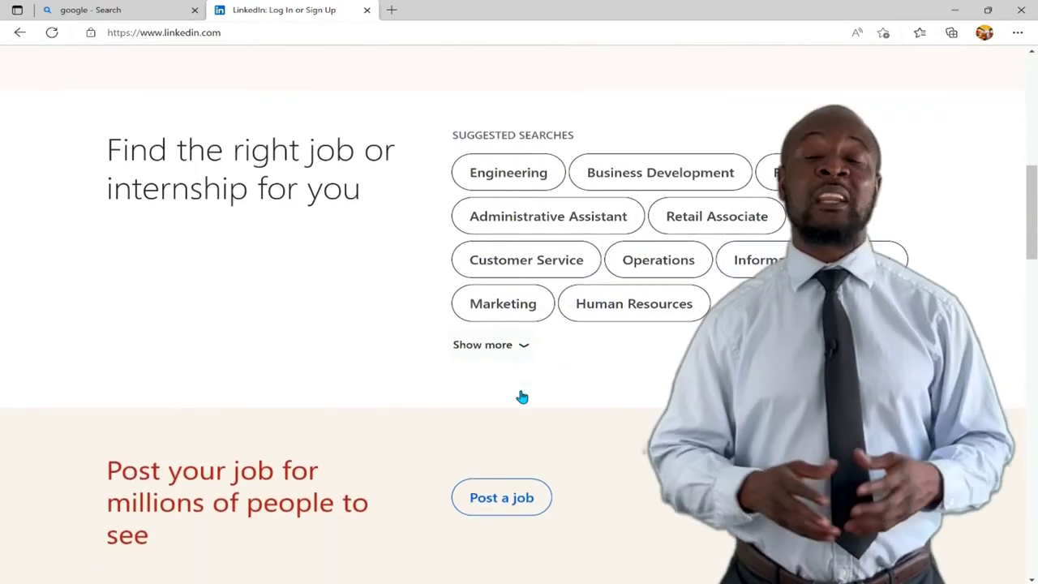
{"action": "scroll", "coordinate": [523, 396], "scroll_direction": "down", "scroll_amount": 3}
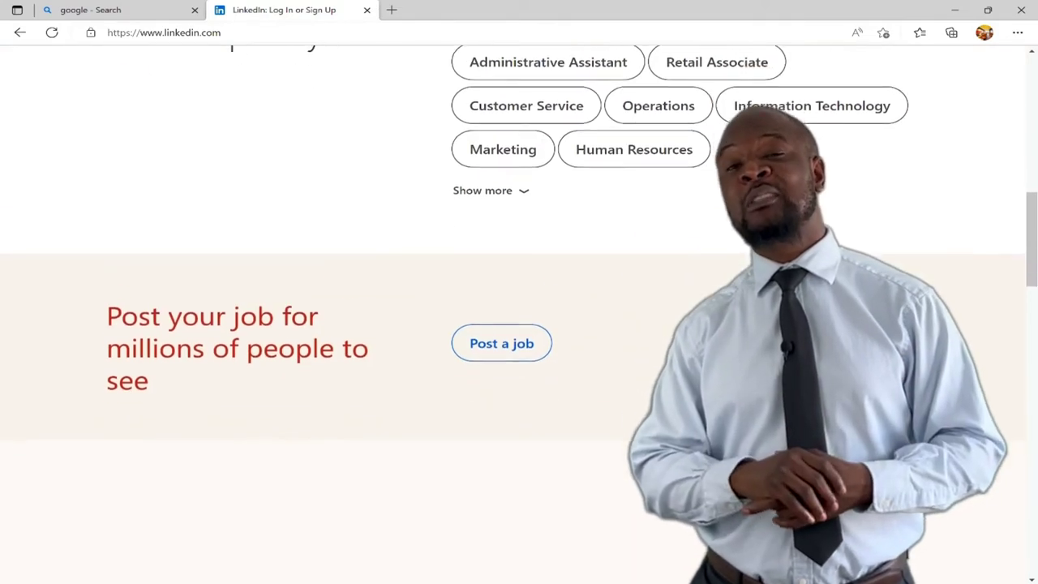
{"action": "scroll", "coordinate": [523, 396], "scroll_direction": "down", "scroll_amount": 4}
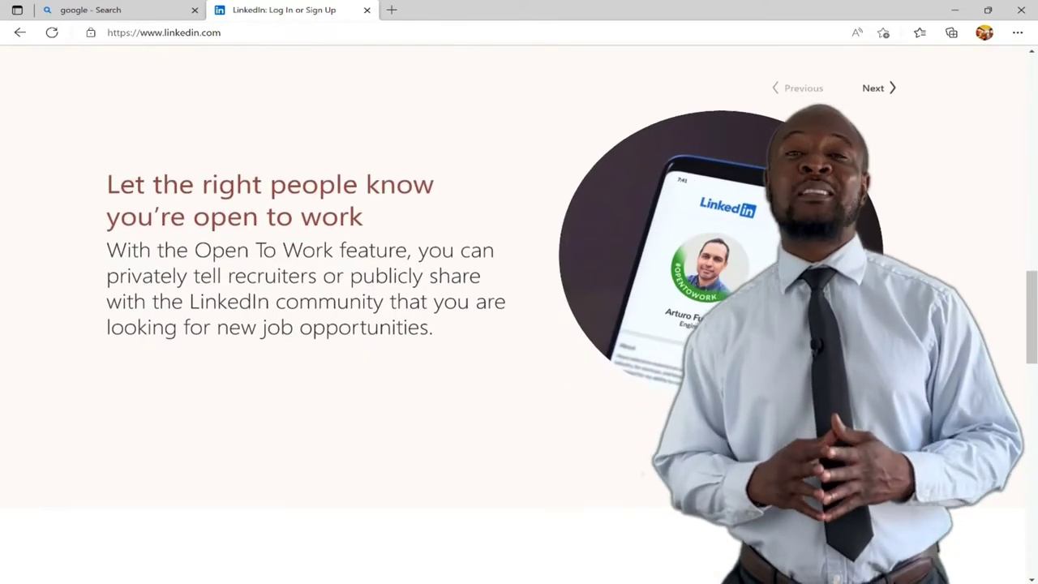
{"action": "scroll", "coordinate": [523, 395], "scroll_direction": "down", "scroll_amount": 3}
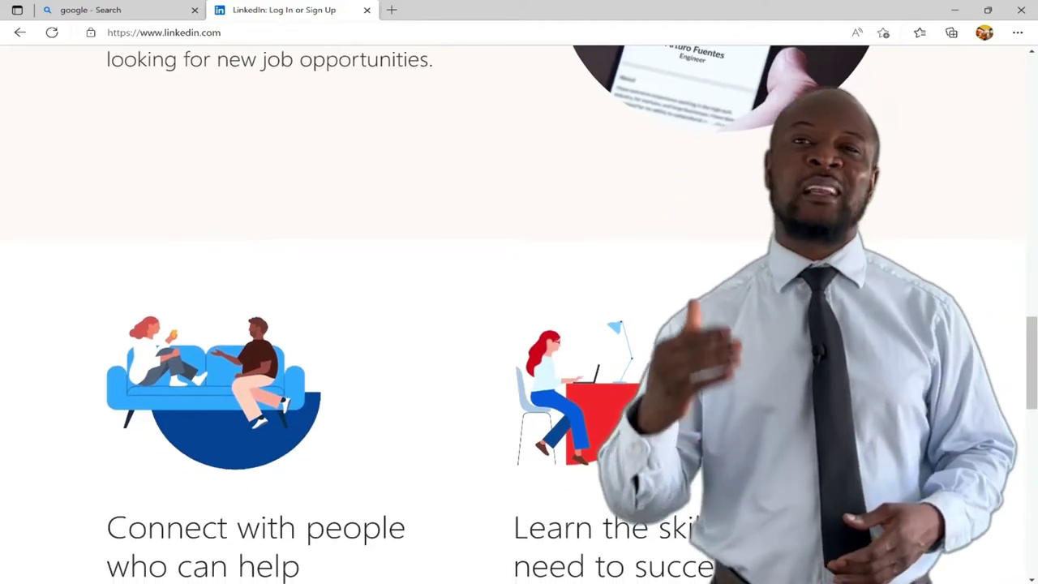
{"action": "scroll", "coordinate": [523, 396], "scroll_direction": "down", "scroll_amount": 1}
{"action": "scroll", "coordinate": [522, 396], "scroll_direction": "down", "scroll_amount": 1}
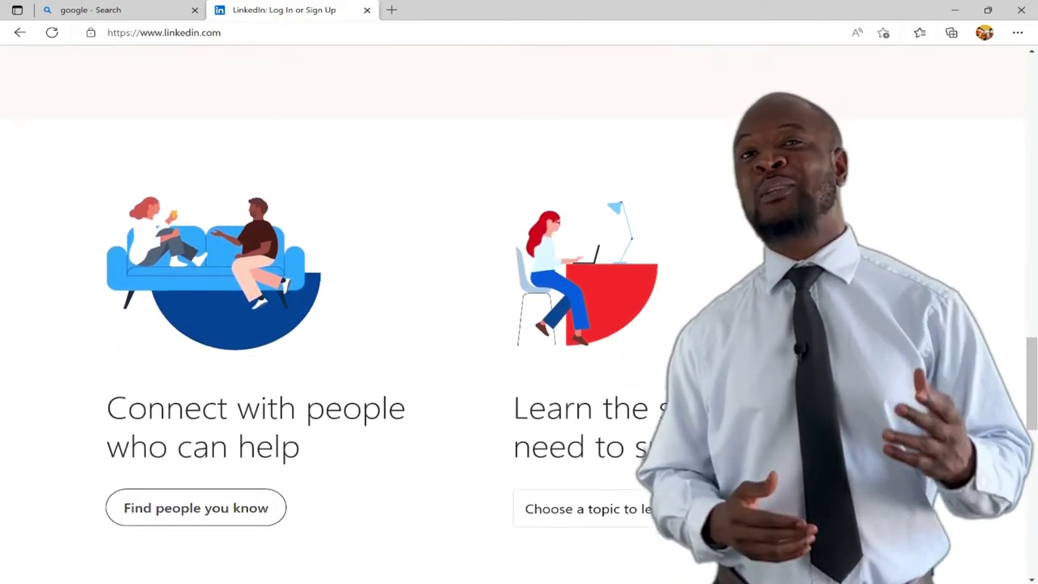
{"action": "scroll", "coordinate": [523, 395], "scroll_direction": "down", "scroll_amount": 1}
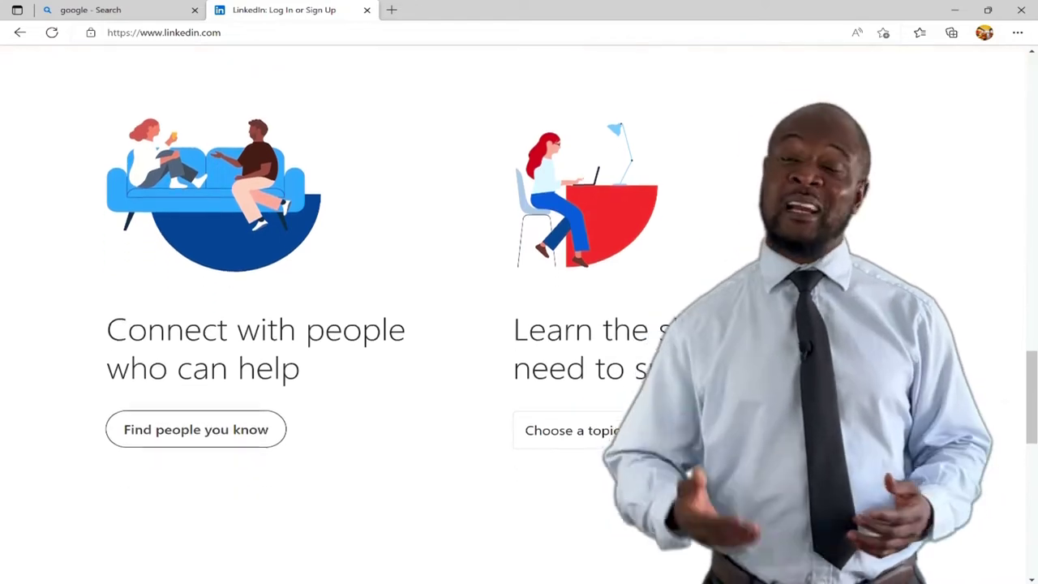
{"action": "scroll", "coordinate": [523, 395], "scroll_direction": "down", "scroll_amount": 1}
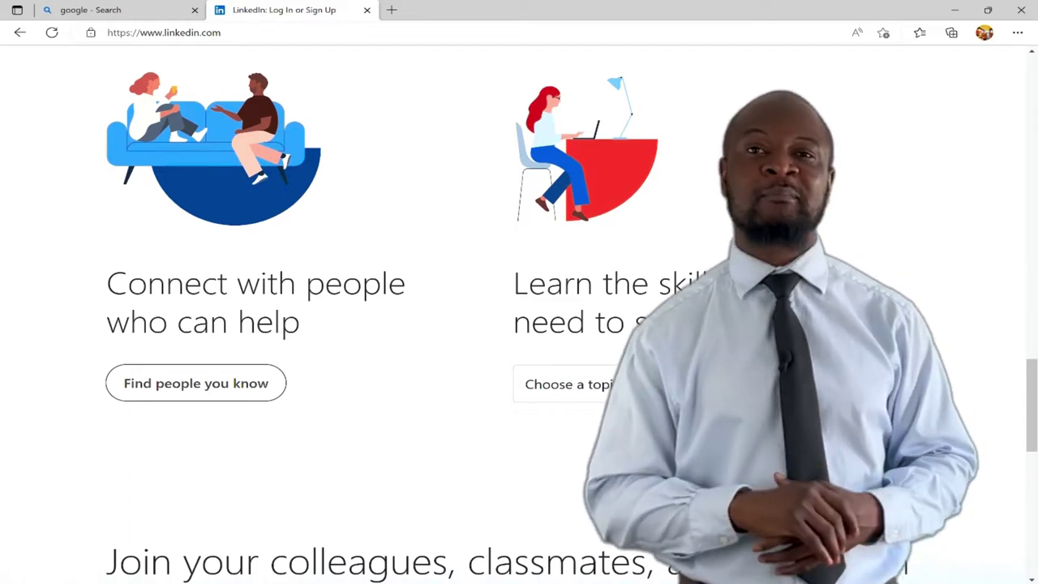
{"action": "scroll", "coordinate": [522, 395], "scroll_direction": "down", "scroll_amount": 1}
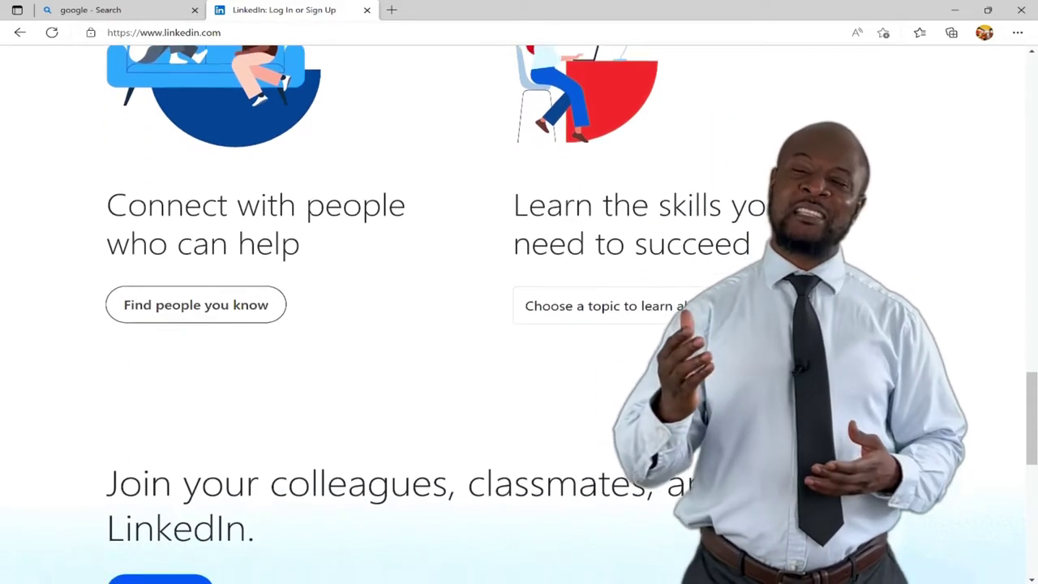
{"action": "scroll", "coordinate": [523, 396], "scroll_direction": "down", "scroll_amount": 1}
{"action": "scroll", "coordinate": [523, 396], "scroll_direction": "down", "scroll_amount": 1}
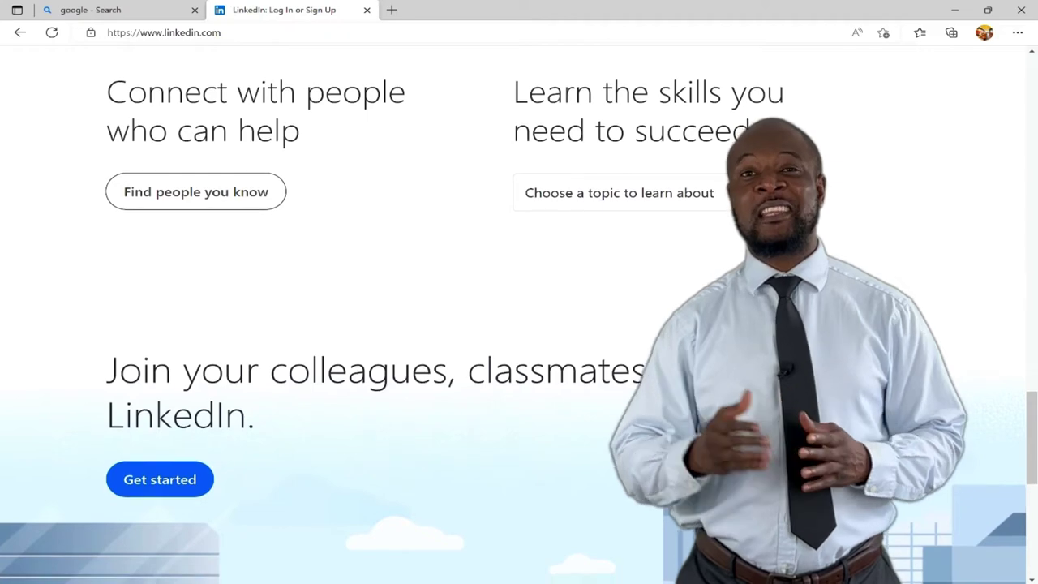
{"action": "scroll", "coordinate": [523, 396], "scroll_direction": "down", "scroll_amount": 1}
{"action": "scroll", "coordinate": [523, 395], "scroll_direction": "down", "scroll_amount": 2}
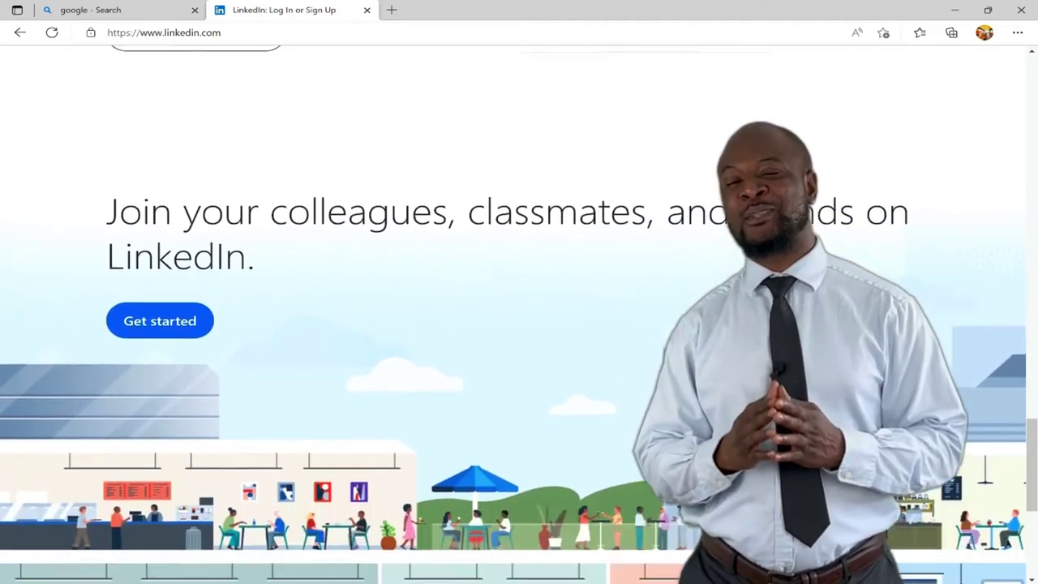
{"action": "scroll", "coordinate": [523, 395], "scroll_direction": "down", "scroll_amount": 1}
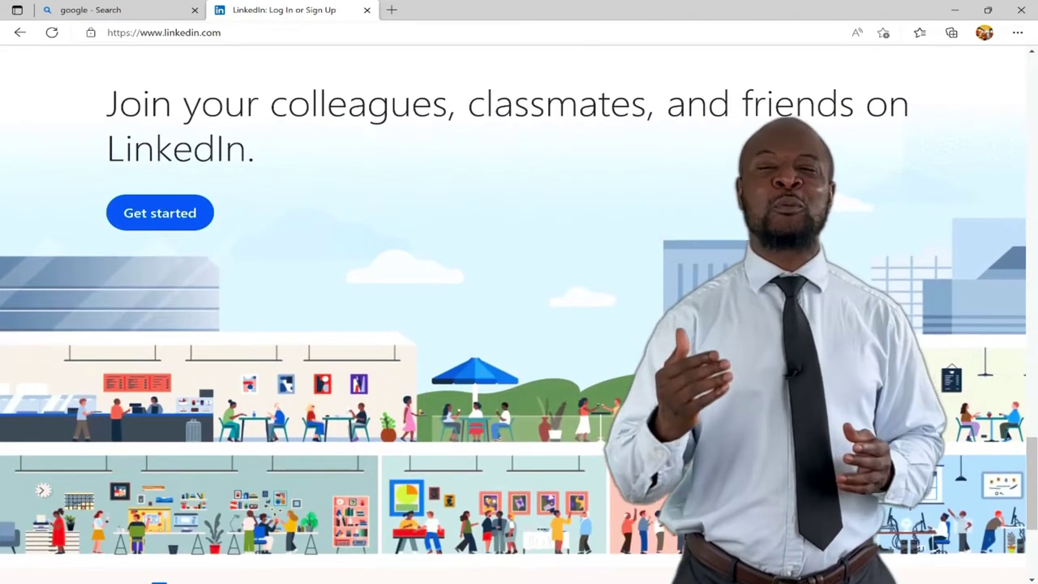
{"action": "scroll", "coordinate": [522, 396], "scroll_direction": "down", "scroll_amount": 2}
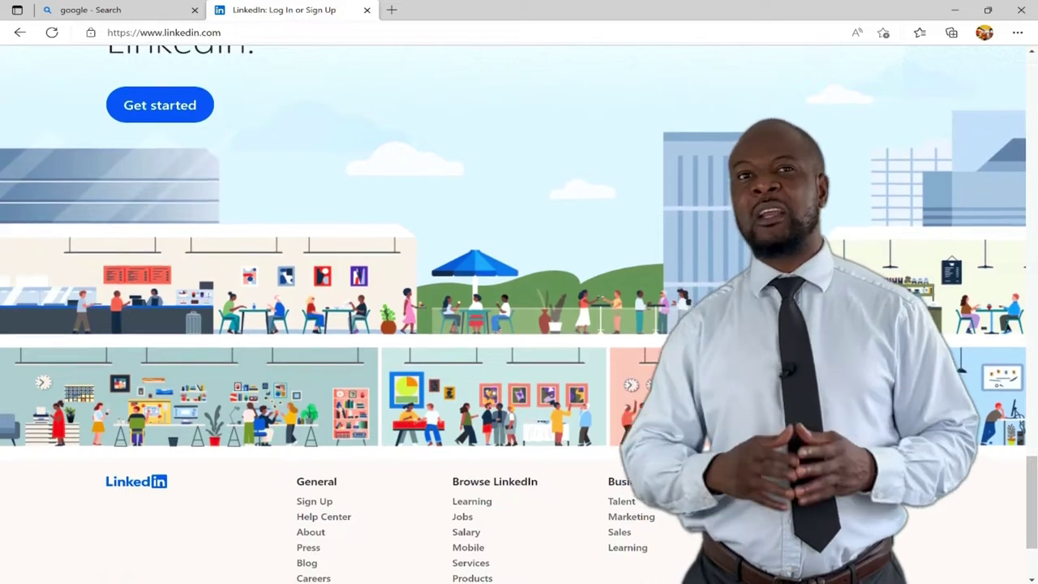
{"action": "scroll", "coordinate": [523, 396], "scroll_direction": "down", "scroll_amount": 1}
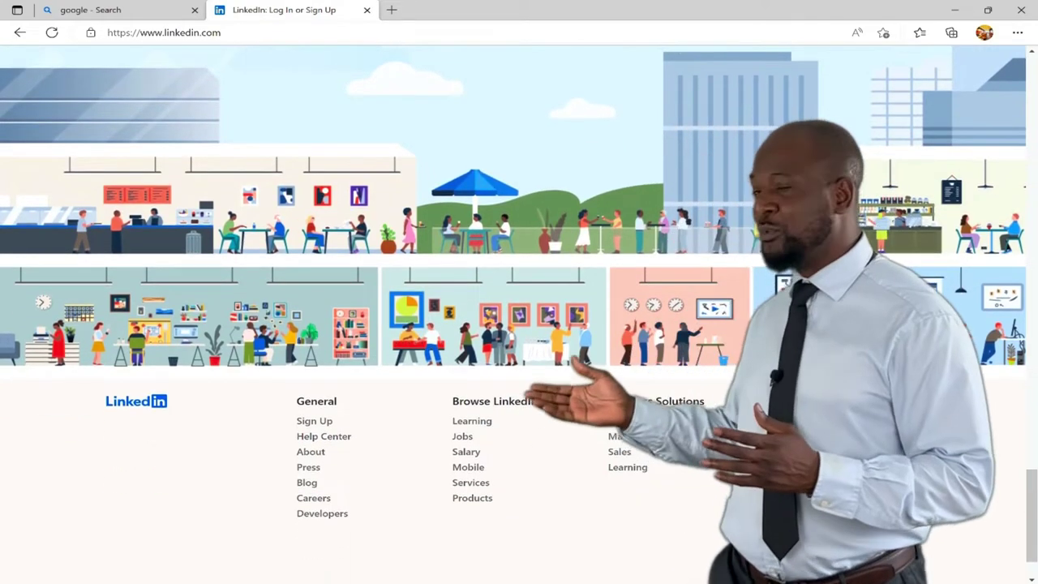
{"action": "scroll", "coordinate": [514, 285], "scroll_direction": "up", "scroll_amount": 1}
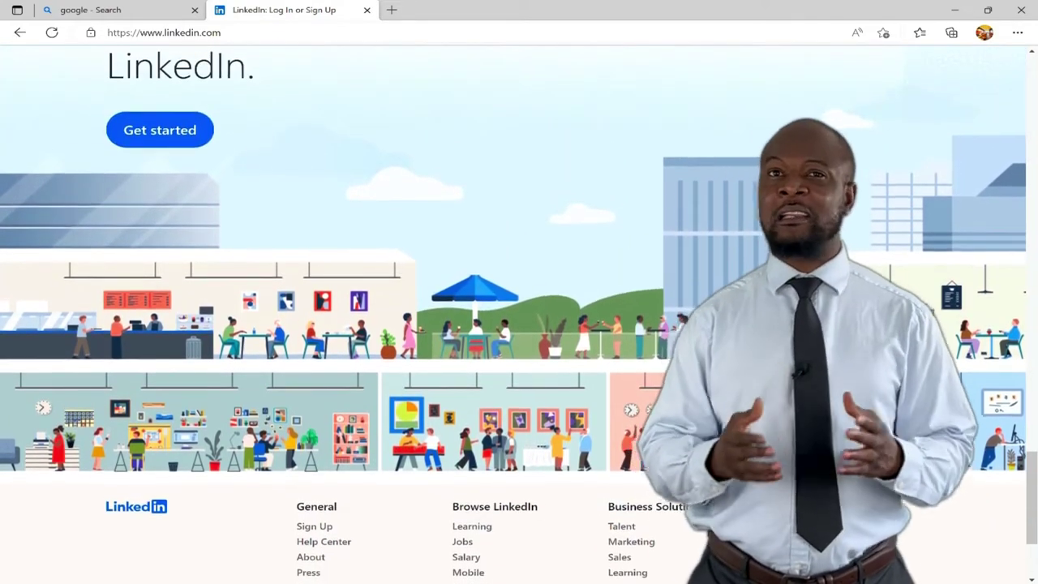
{"action": "scroll", "coordinate": [519, 324], "scroll_direction": "up", "scroll_amount": 2}
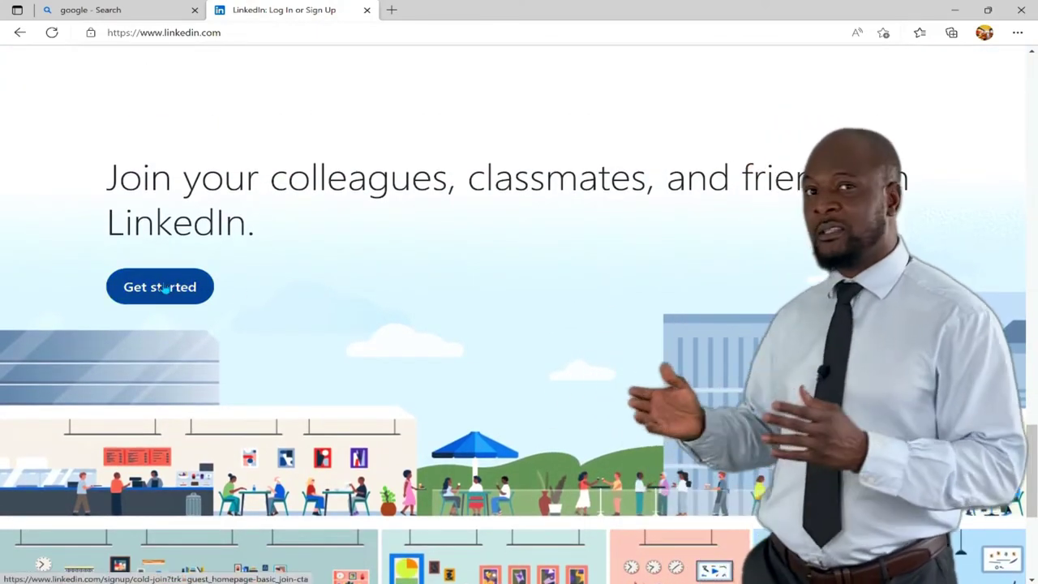
Start joining via Get started and put the cursor in the sign-up Email field
{"action": "left_click", "coordinate": [170, 288]}
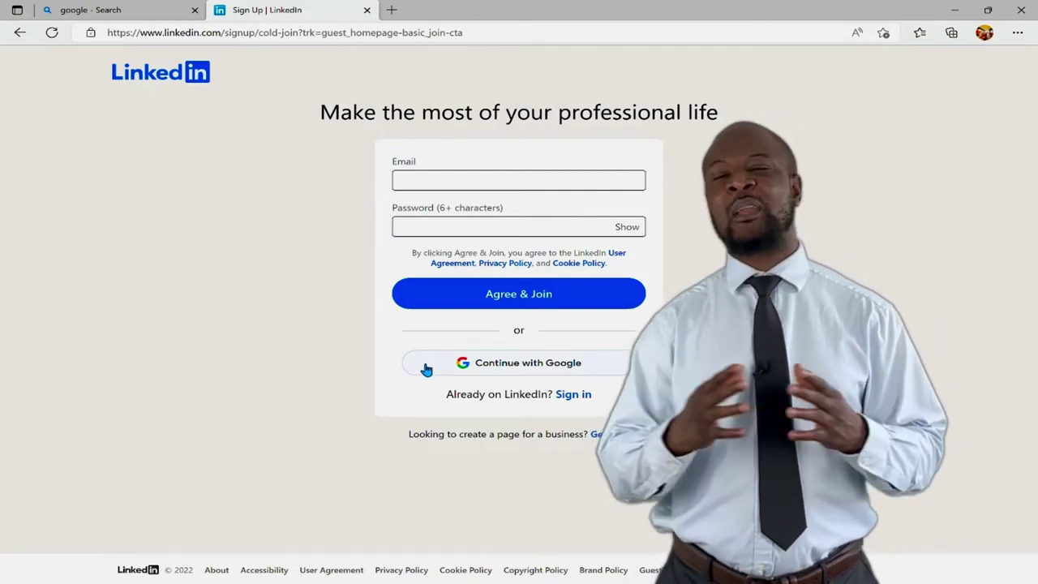
{"action": "left_click", "coordinate": [450, 172]}
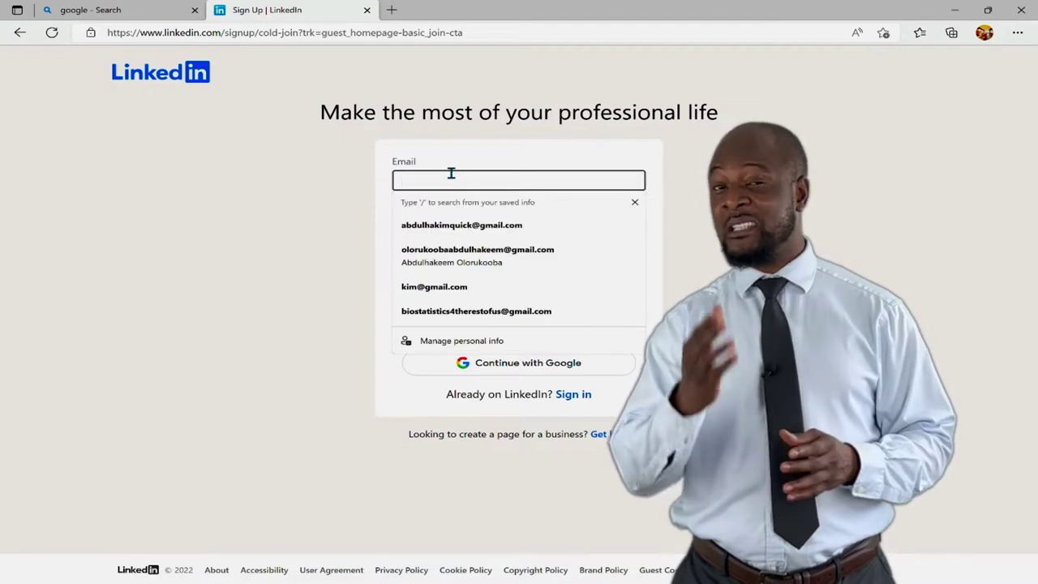
Use the saved email address, enter the account password, and Agree & Join
{"action": "left_click", "coordinate": [468, 252]}
{"action": "left_click", "coordinate": [468, 225]}
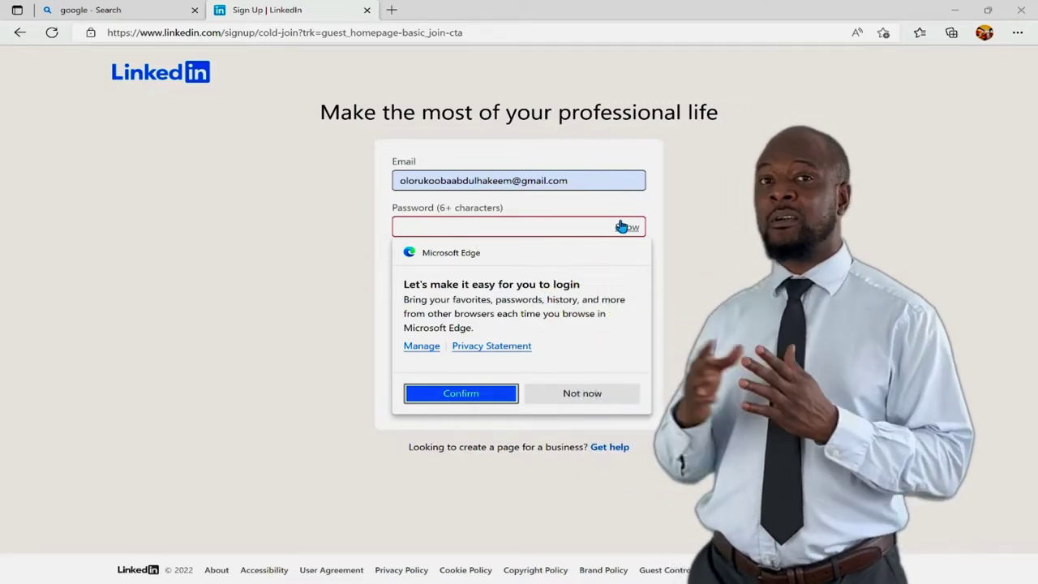
{"action": "left_click", "coordinate": [569, 224]}
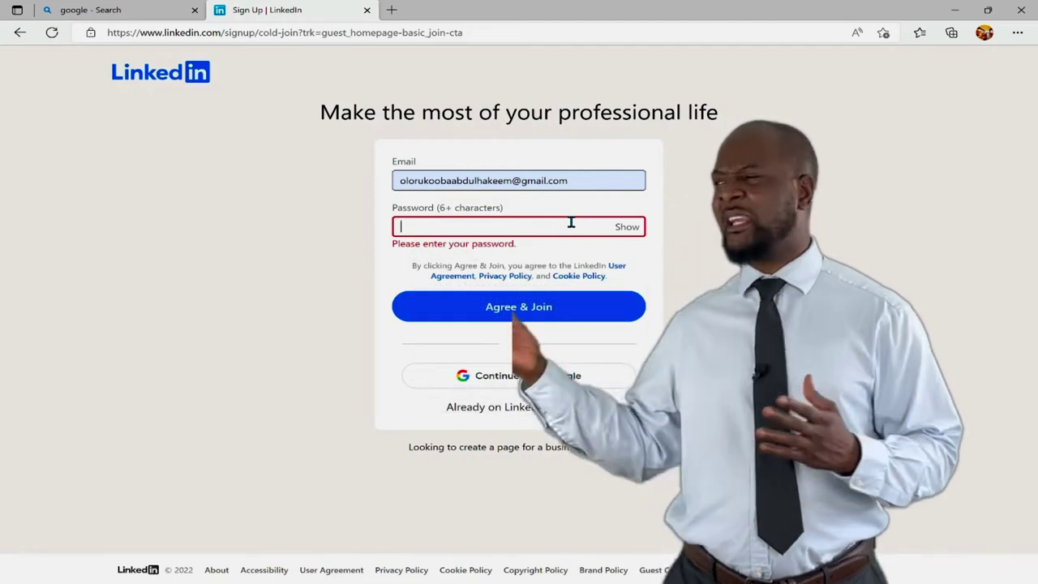
{"action": "type", "text": "a"}
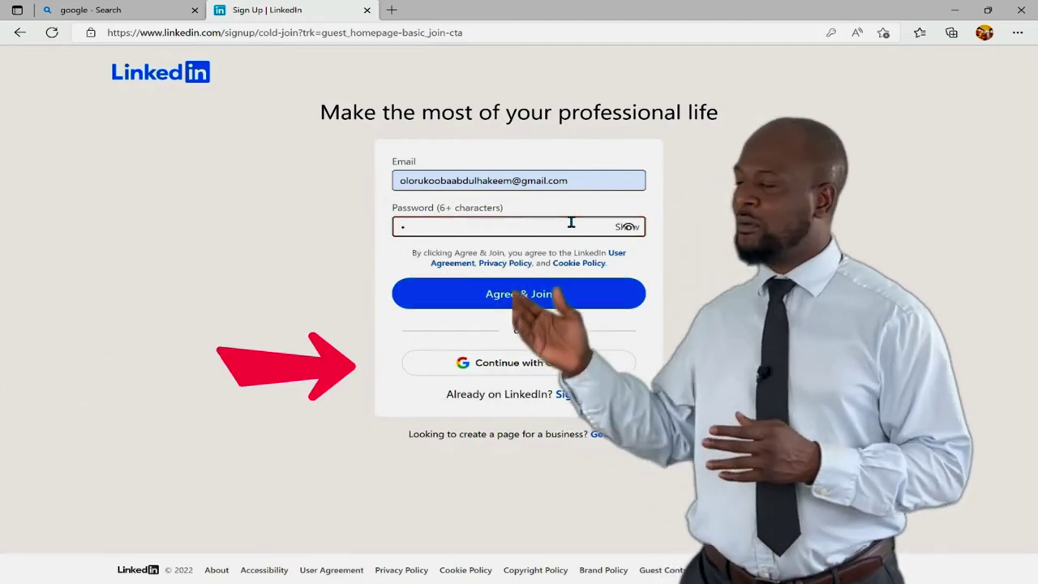
{"action": "type", "text": "*****"}
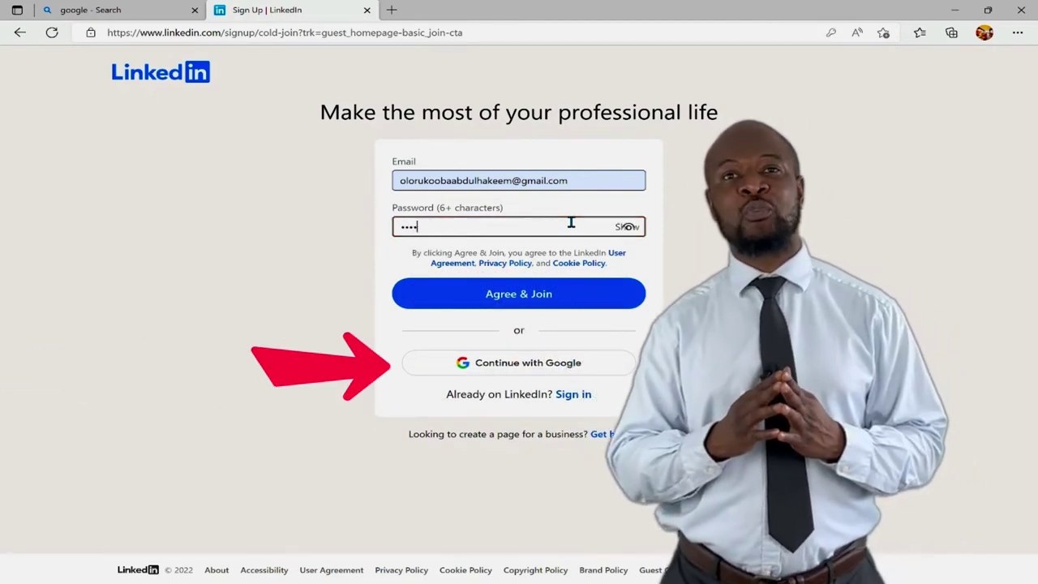
{"action": "type", "text": "****"}
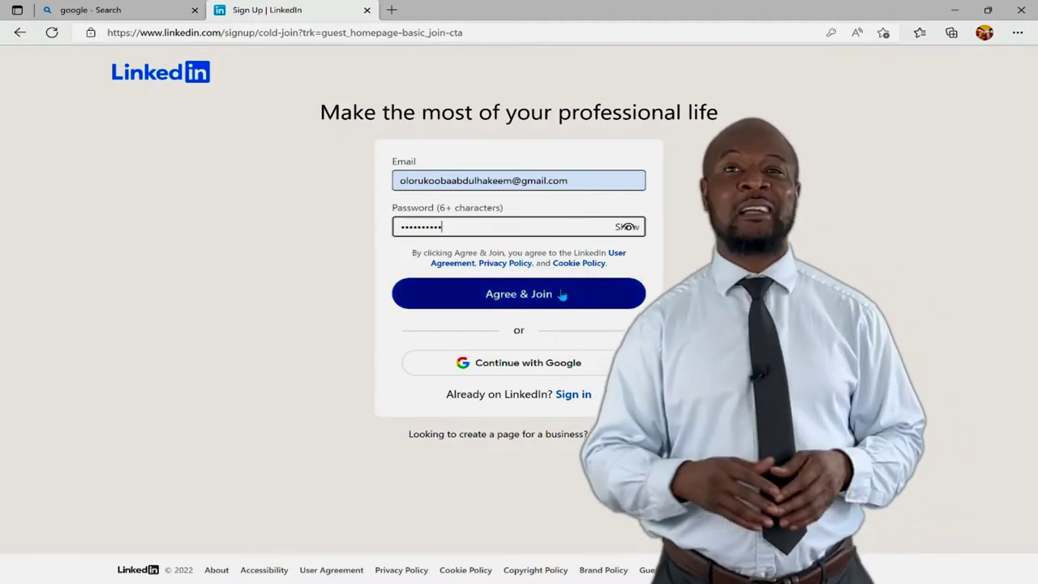
{"action": "left_click", "coordinate": [561, 294]}
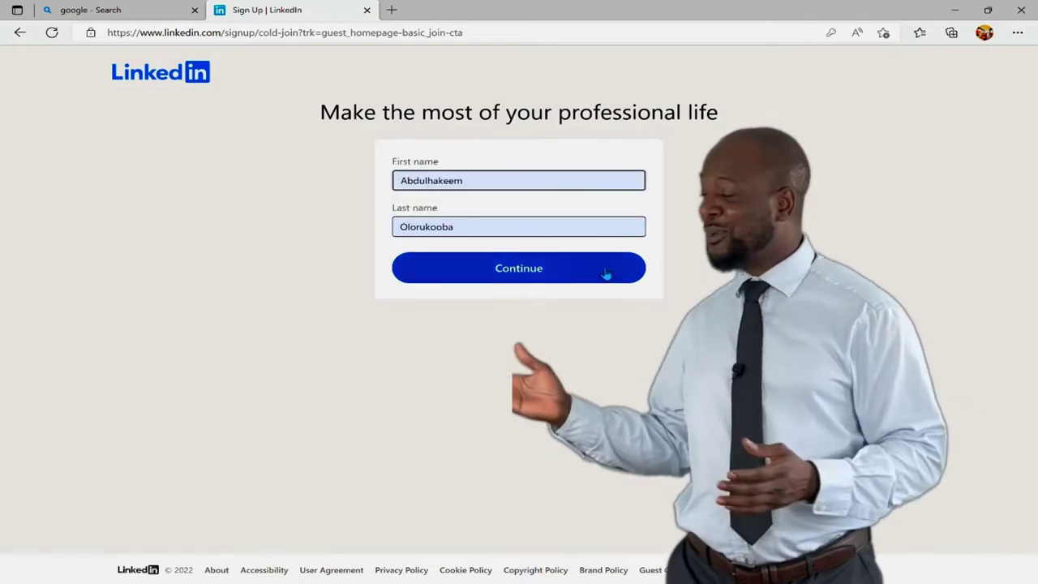
Confirm the name, then verify with Nigeria as the country and the phone number
{"action": "left_click", "coordinate": [534, 277]}
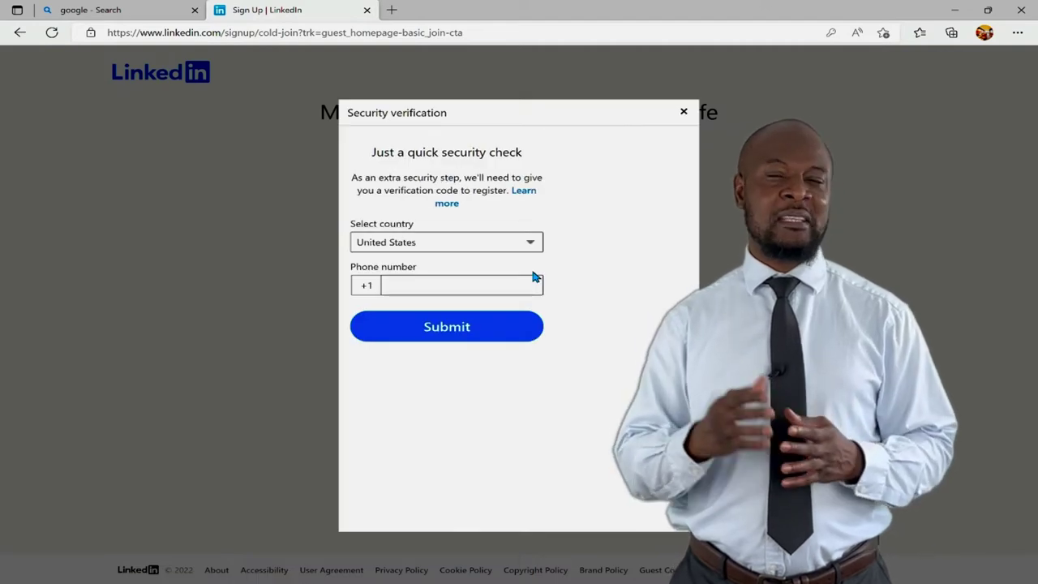
{"action": "left_click", "coordinate": [535, 241]}
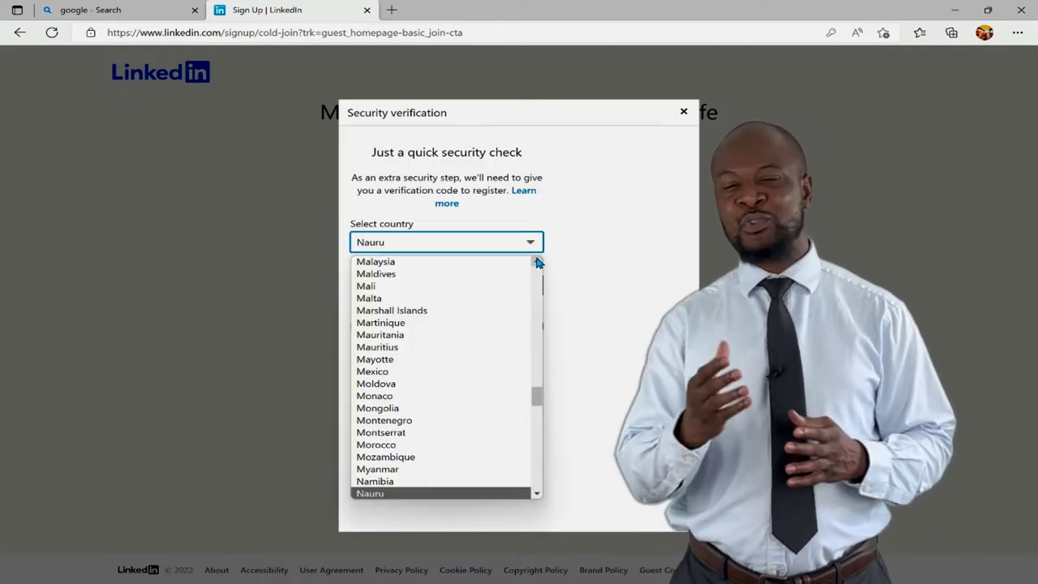
{"action": "scroll", "coordinate": [538, 493], "scroll_direction": "down", "scroll_amount": 5}
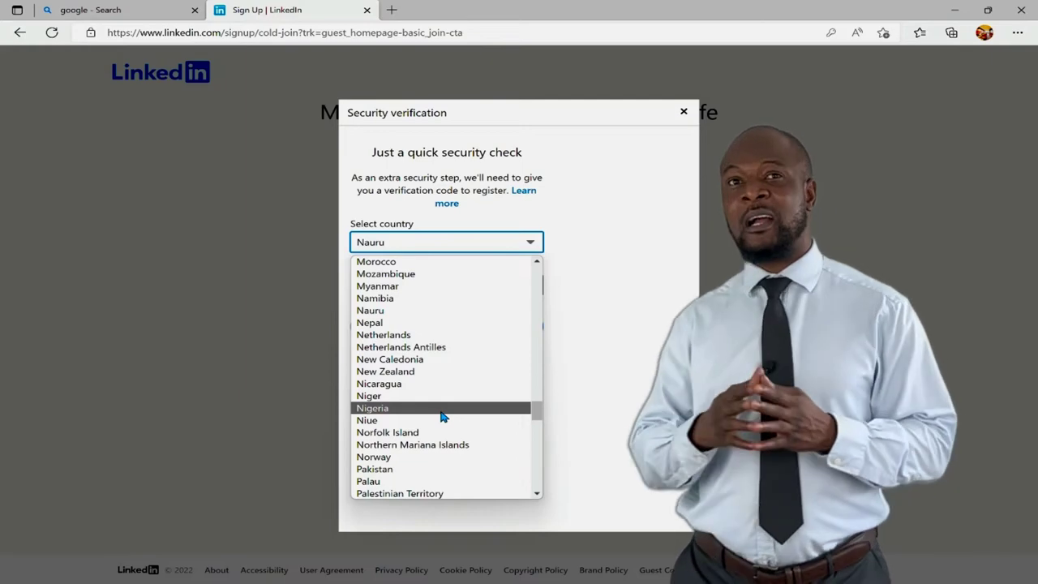
{"action": "left_click", "coordinate": [443, 407]}
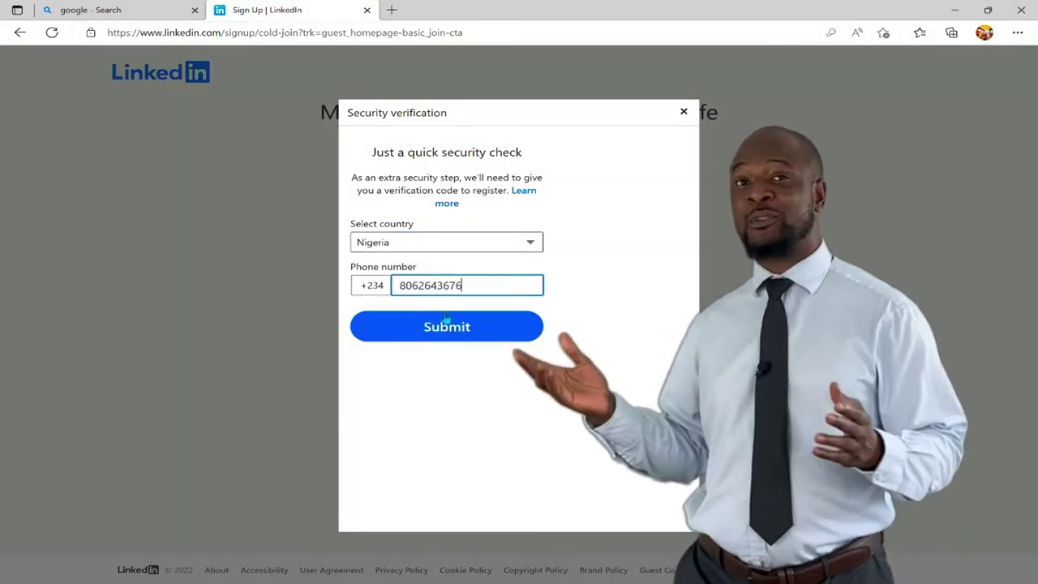
{"action": "left_click", "coordinate": [468, 330]}
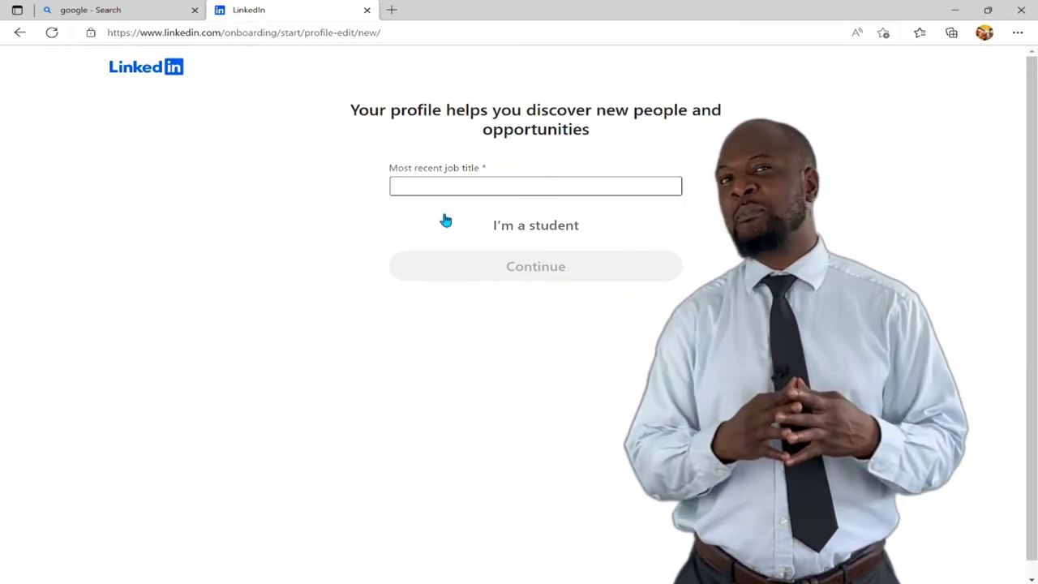
Enter Teacher as job title, Full-time employment and University as company, then continue
{"action": "left_click", "coordinate": [445, 185]}
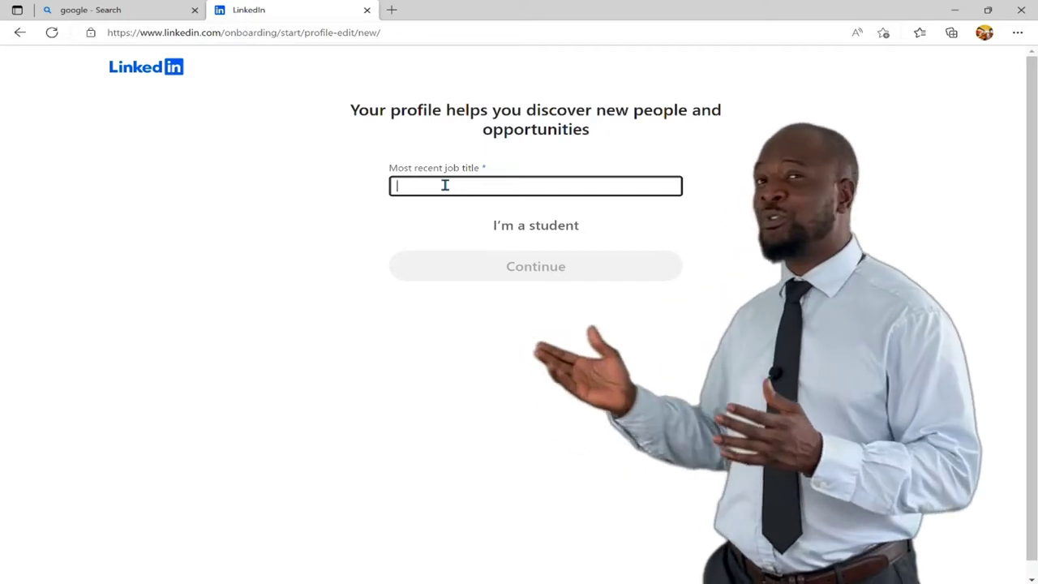
{"action": "type", "text": "Te"}
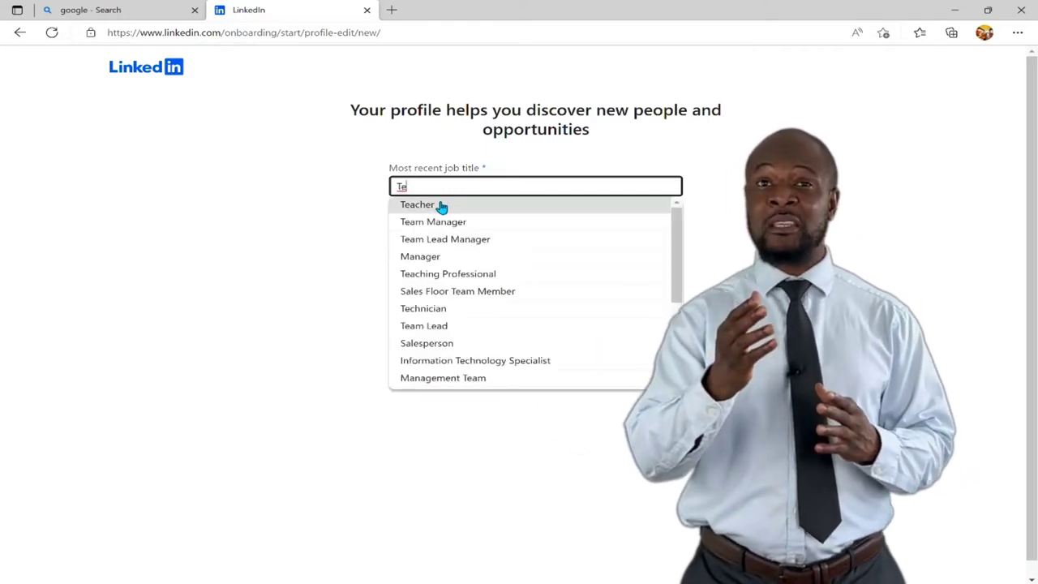
{"action": "left_click", "coordinate": [440, 207]}
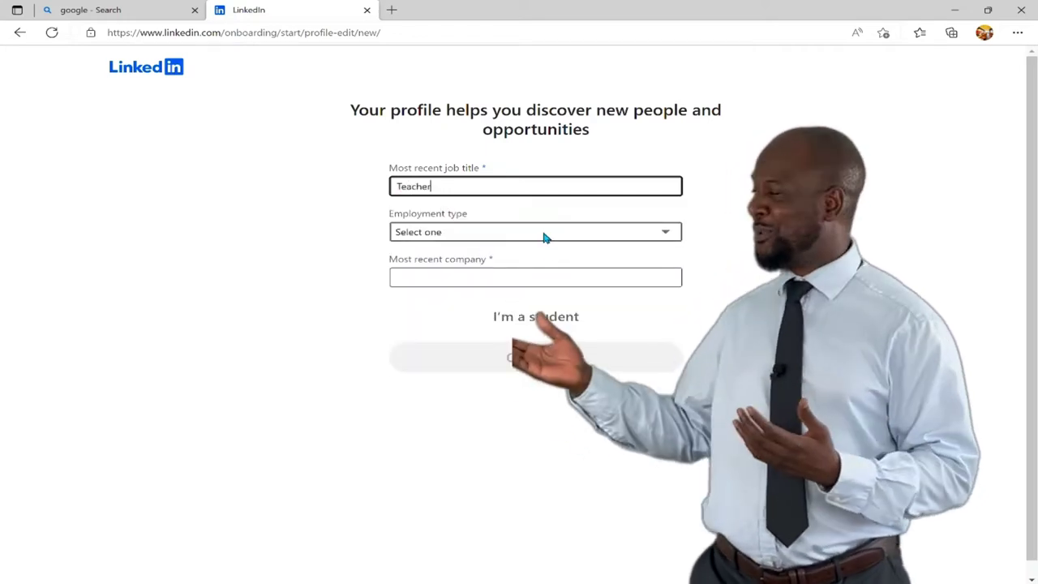
{"action": "left_click", "coordinate": [545, 237]}
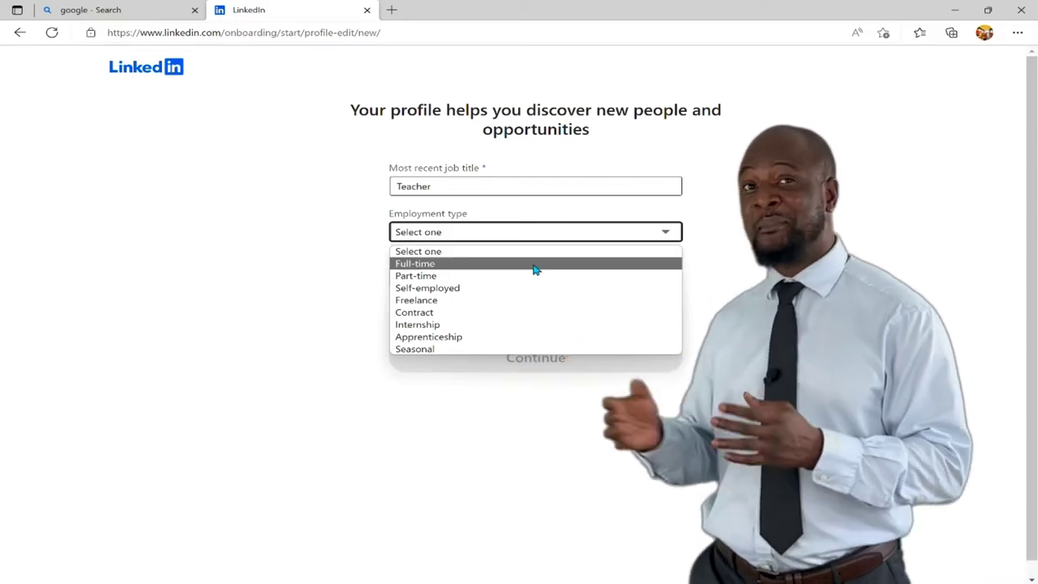
{"action": "left_click", "coordinate": [534, 263]}
{"action": "left_click", "coordinate": [528, 276]}
{"action": "type", "text": "Un"}
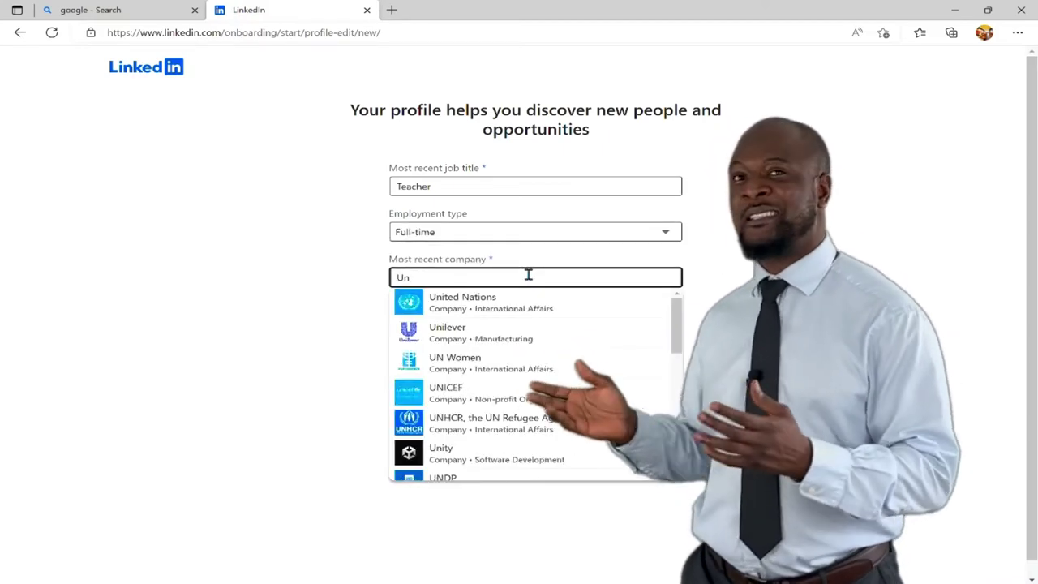
{"action": "type", "text": "iversity"}
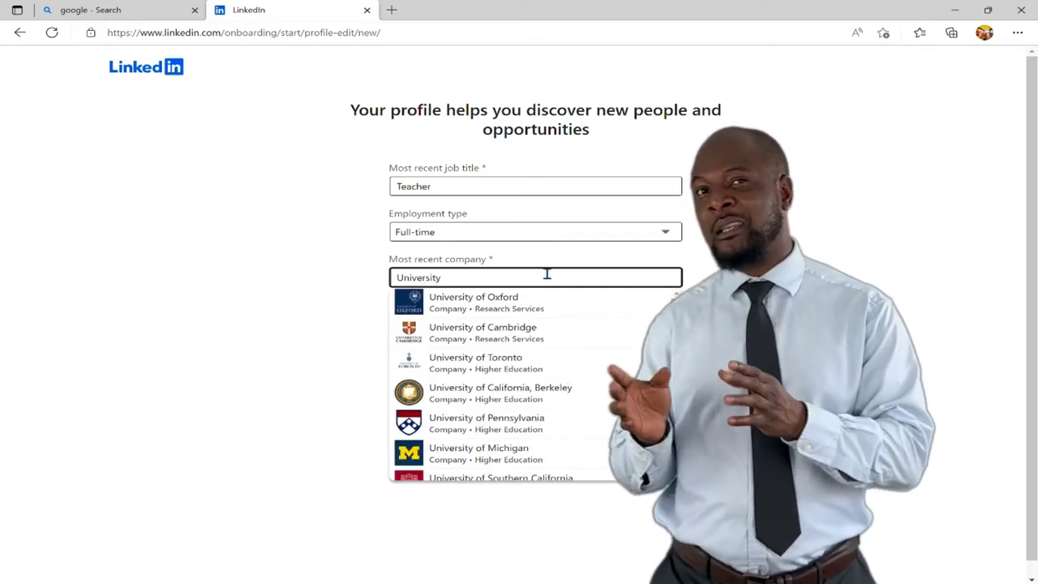
{"action": "scroll", "coordinate": [676, 324], "scroll_direction": "down", "scroll_amount": 5}
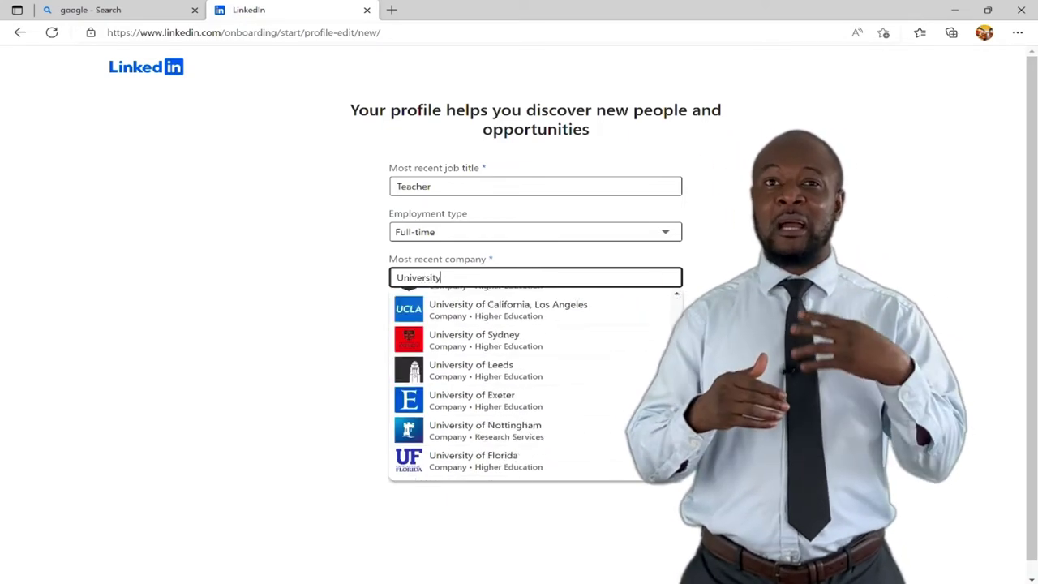
{"action": "scroll", "coordinate": [676, 324], "scroll_direction": "up", "scroll_amount": 5}
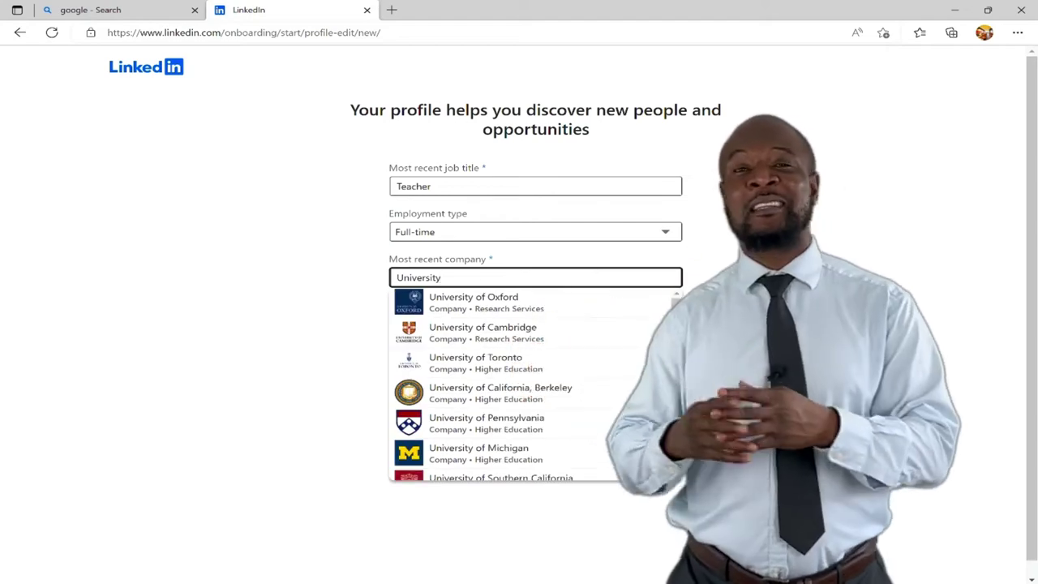
{"action": "left_click", "coordinate": [693, 236]}
{"action": "scroll", "coordinate": [693, 236], "scroll_direction": "down", "scroll_amount": 1}
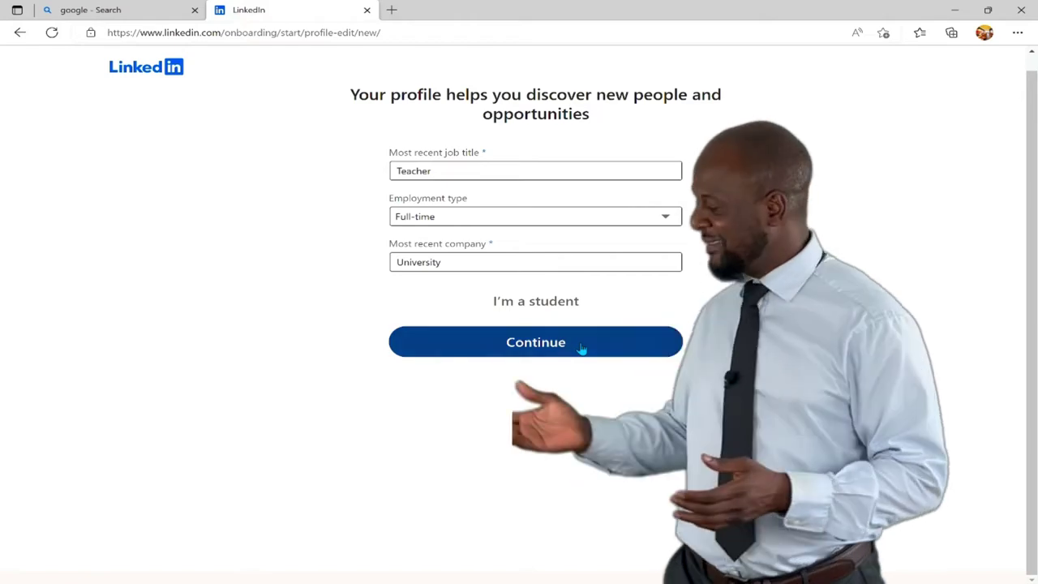
{"action": "left_click", "coordinate": [581, 349]}
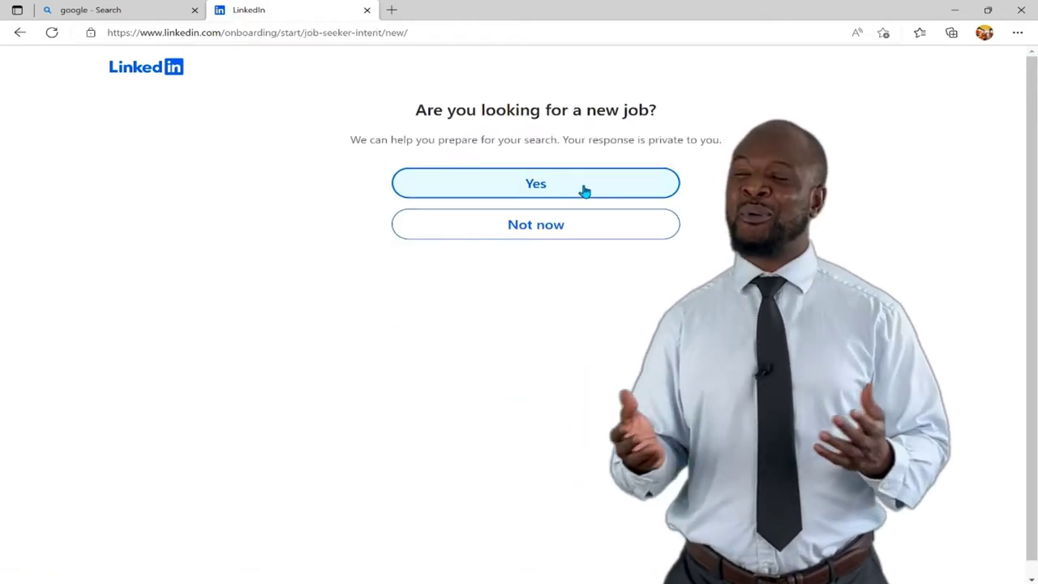
Say yes to job seeking and add Health Informatician, Health Information Specialist and Faculty Lecturer titles
{"action": "left_click", "coordinate": [584, 187]}
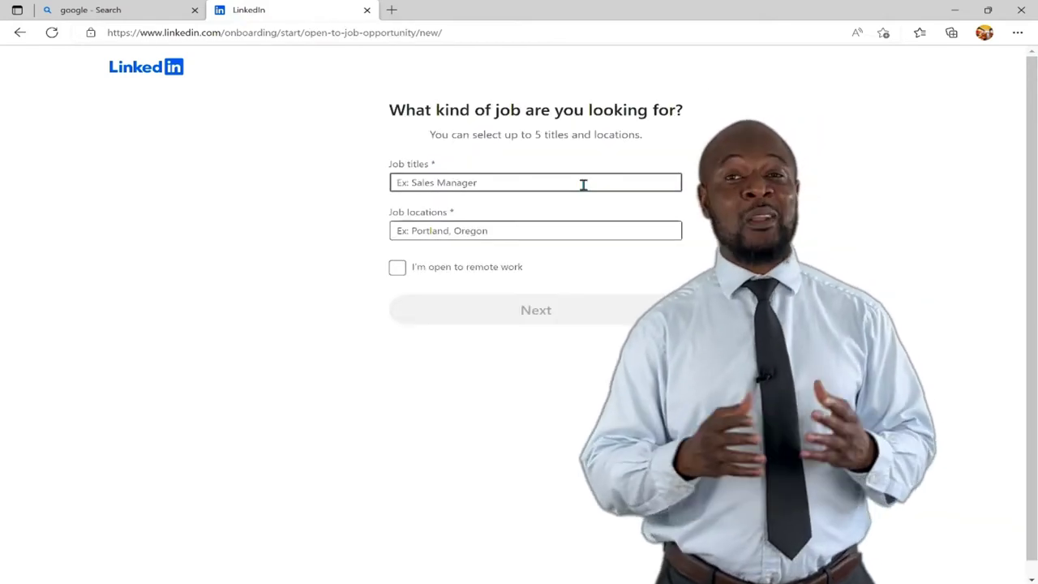
{"action": "left_click", "coordinate": [583, 184]}
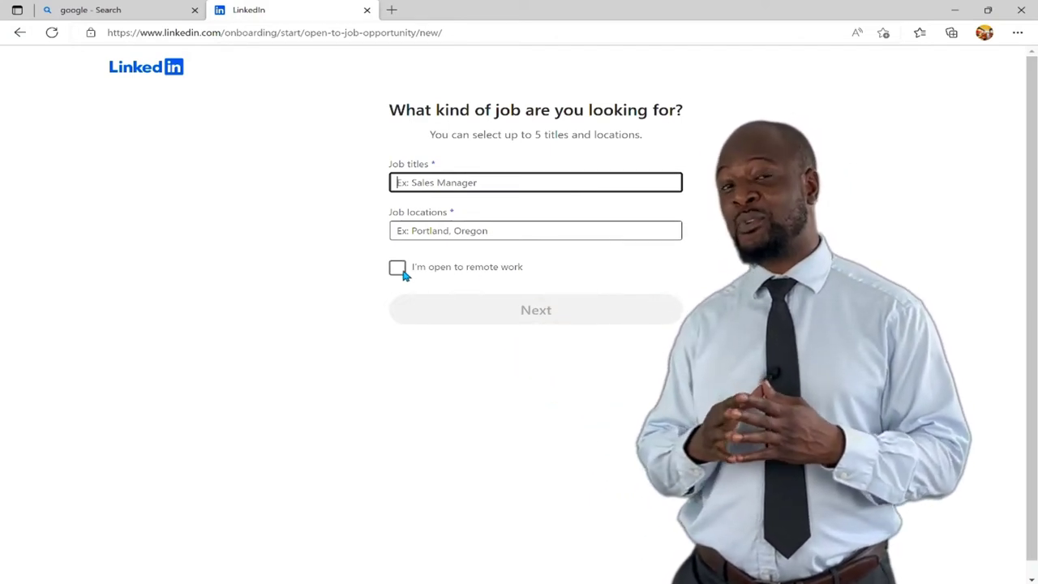
{"action": "type", "text": "Health inf"}
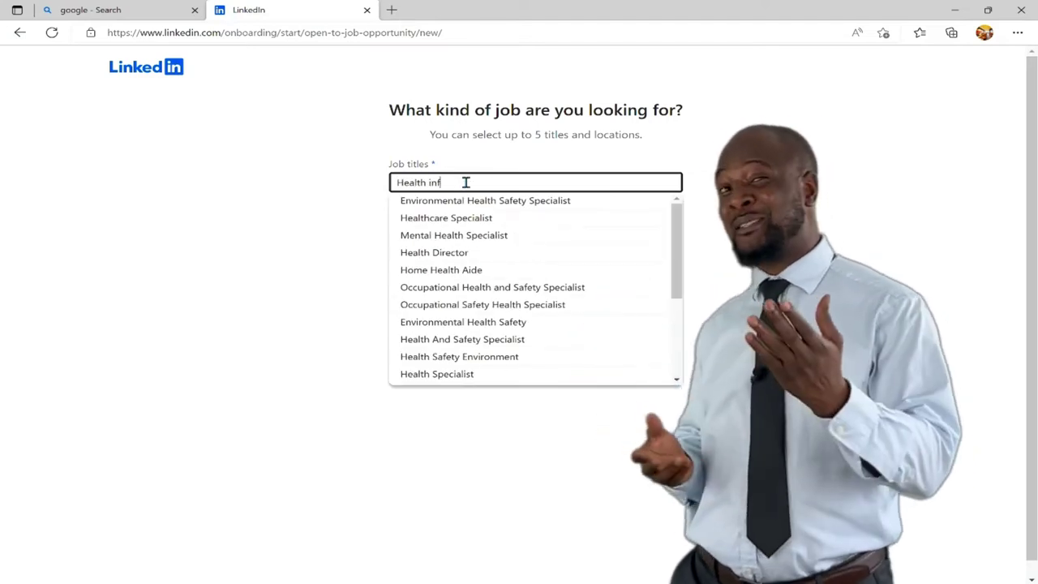
{"action": "type", "text": "o"}
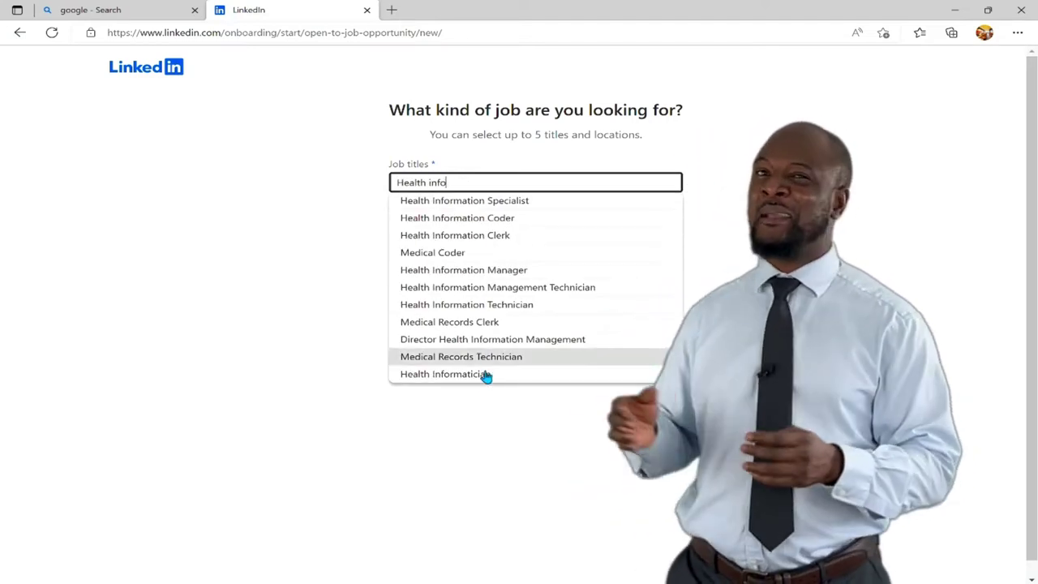
{"action": "left_click", "coordinate": [484, 374]}
{"action": "type", "text": "Health info"}
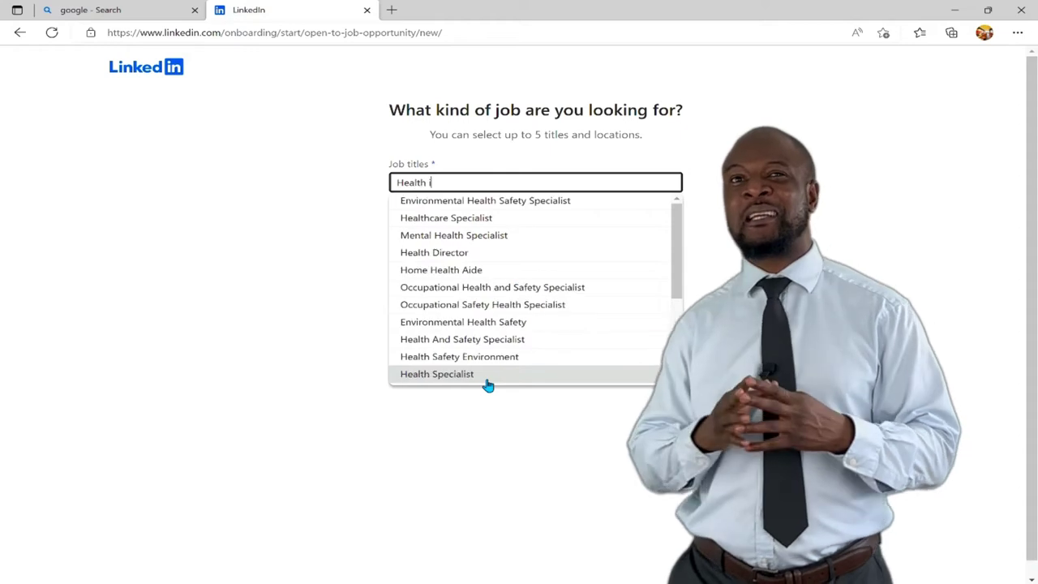
{"action": "left_click", "coordinate": [513, 203]}
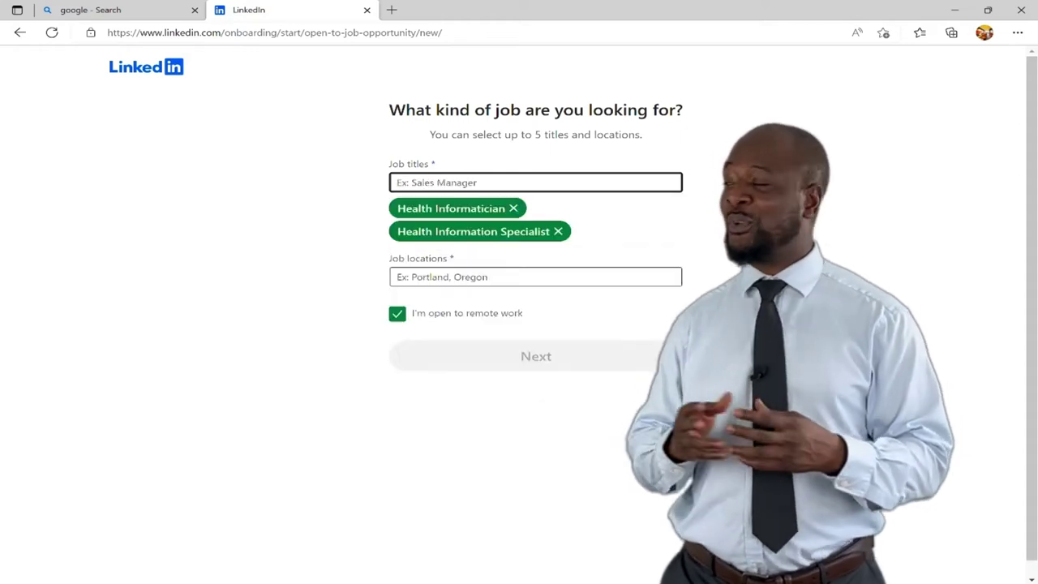
{"action": "type", "text": "Lecturer"}
{"action": "left_click", "coordinate": [531, 217]}
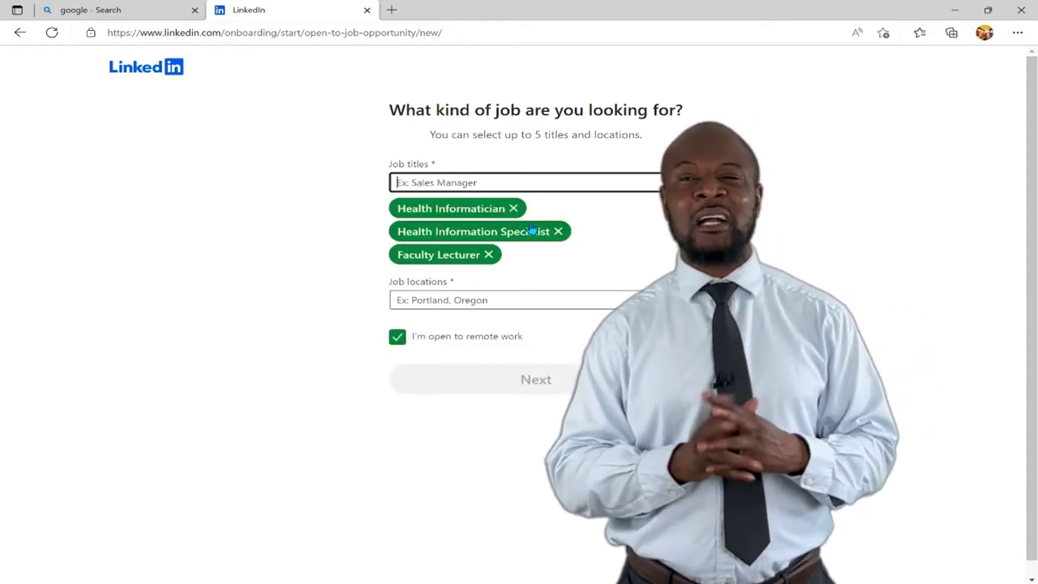
Add Nigeria and Canada as desired job locations
{"action": "left_click", "coordinate": [502, 300]}
{"action": "type", "text": "Ni"}
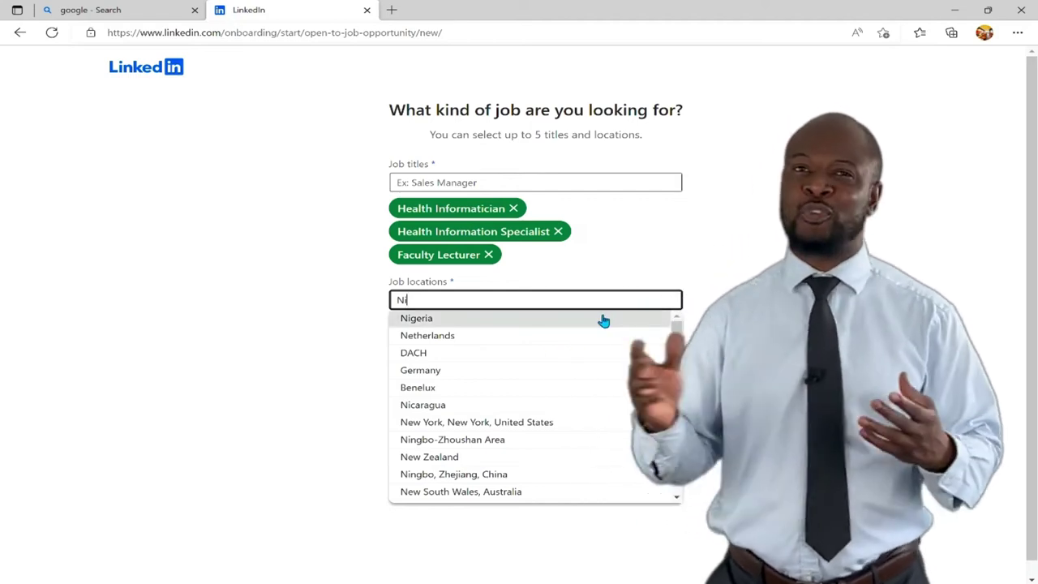
{"action": "left_click", "coordinate": [603, 320]}
{"action": "type", "text": "Amer"}
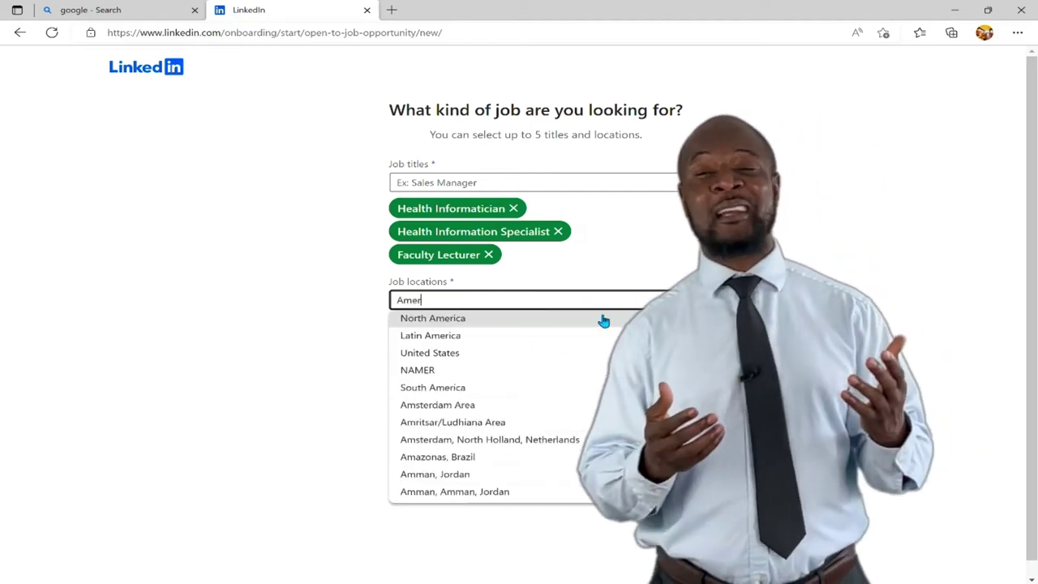
{"action": "type", "text": "ica"}
{"action": "key", "text": "BackSpace"}
{"action": "key", "text": "BackSpace"}
{"action": "key", "text": "BackSpace"}
{"action": "key", "text": "BackSpace"}
{"action": "key", "text": "BackSpace"}
{"action": "key", "text": "BackSpace"}
{"action": "key", "text": "BackSpace"}
{"action": "type", "text": "Cana"}
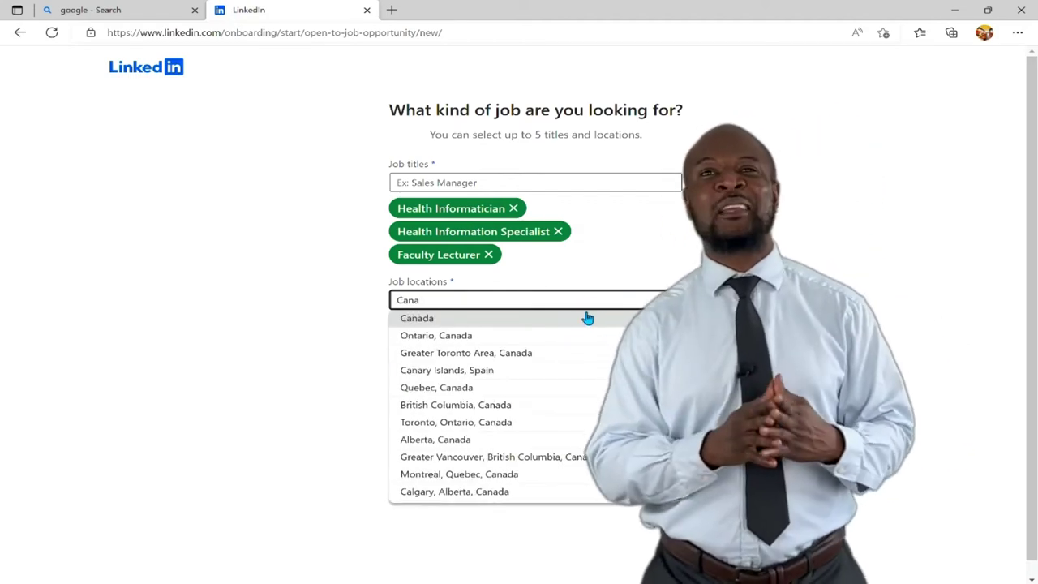
{"action": "left_click", "coordinate": [587, 318]}
Accept the three job alerts and continue with Share with recruiters left On
{"action": "left_click", "coordinate": [605, 402]}
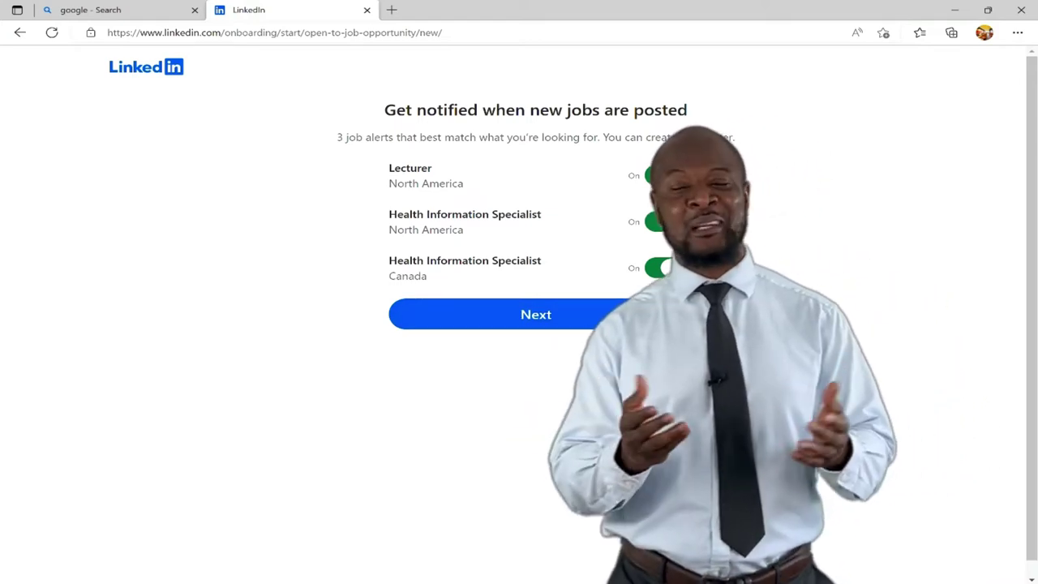
{"action": "left_click", "coordinate": [591, 325]}
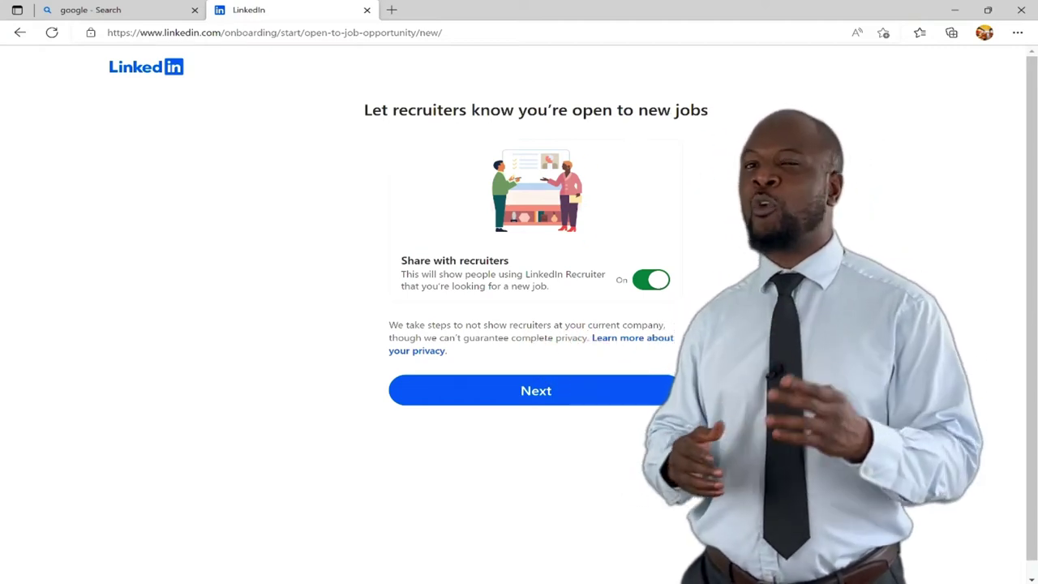
{"action": "left_click", "coordinate": [593, 408]}
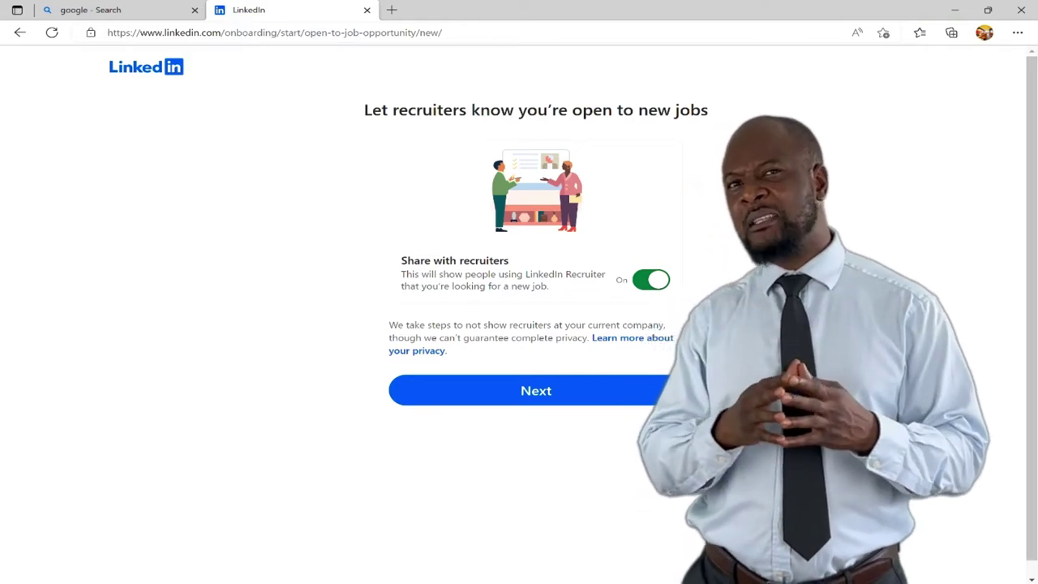
{"action": "left_click", "coordinate": [577, 397]}
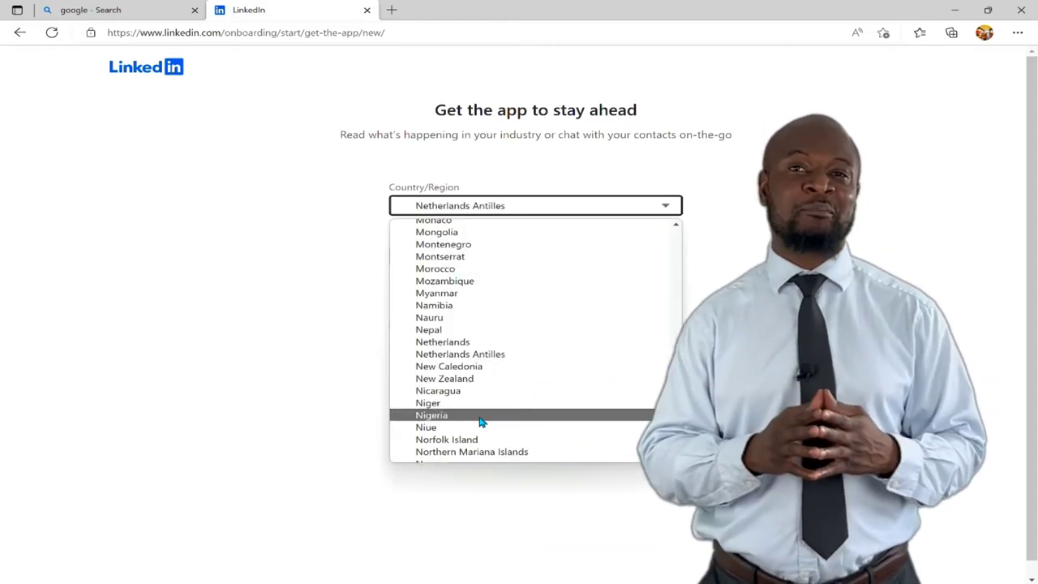
Have the app link texted to the phone number with Nigeria as the country
{"action": "left_click", "coordinate": [482, 414]}
{"action": "left_click", "coordinate": [468, 256]}
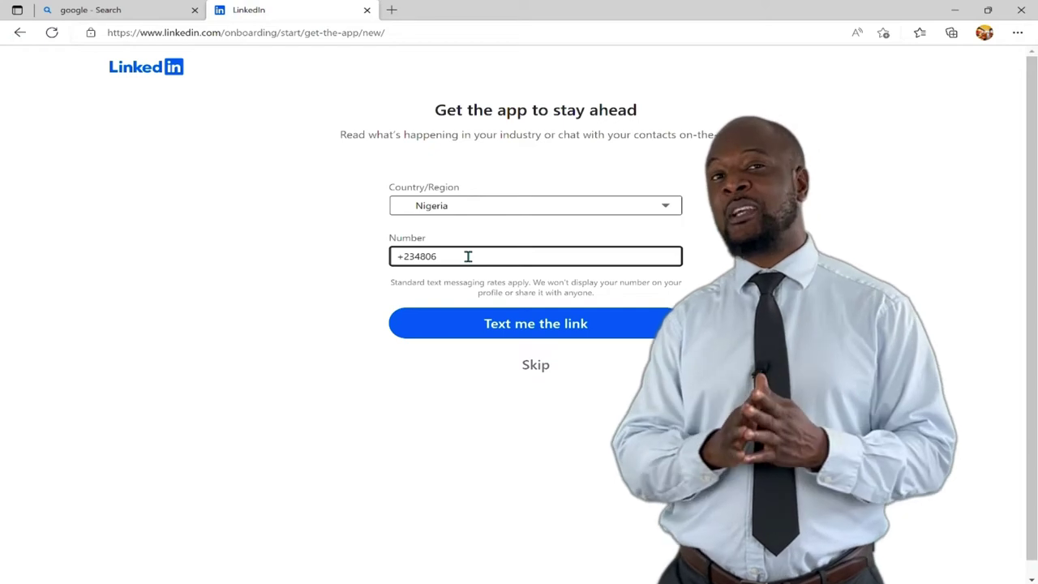
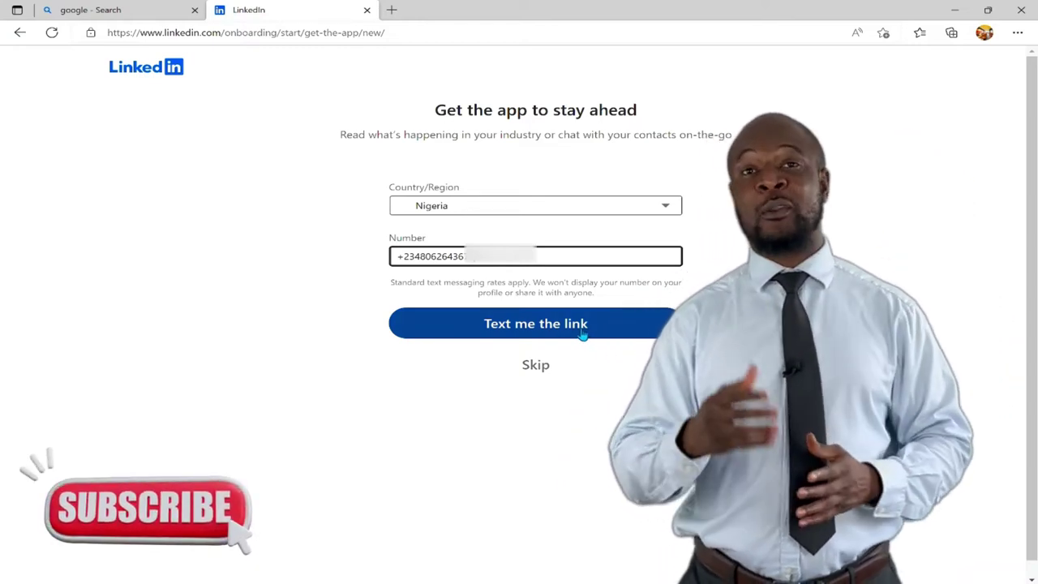
{"action": "left_click", "coordinate": [583, 335]}
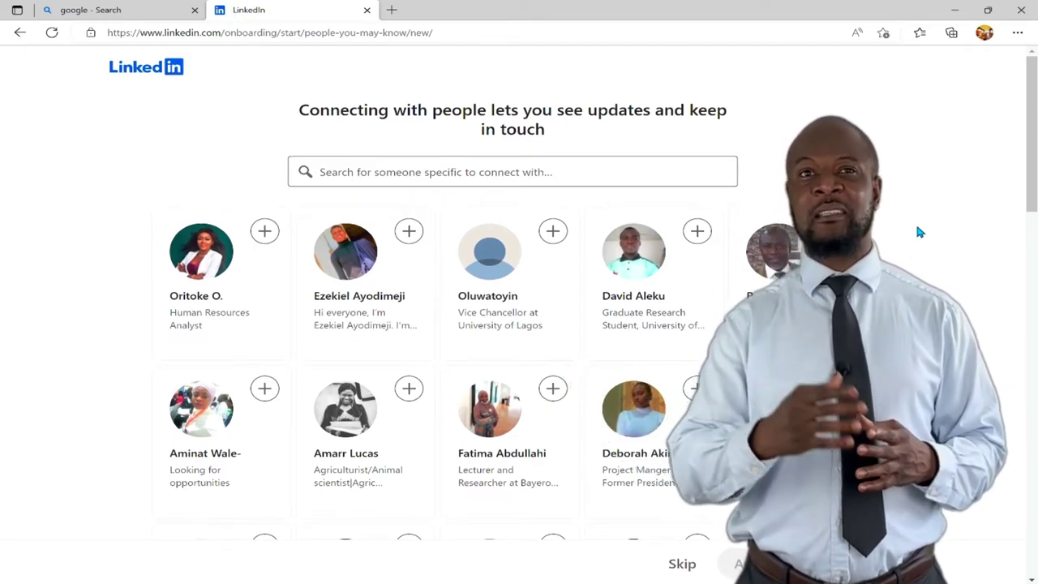
Select the suggested lecturer and the Sokoto State lecturer, then add all 3 connections
{"action": "scroll", "coordinate": [917, 228], "scroll_direction": "down", "scroll_amount": 1}
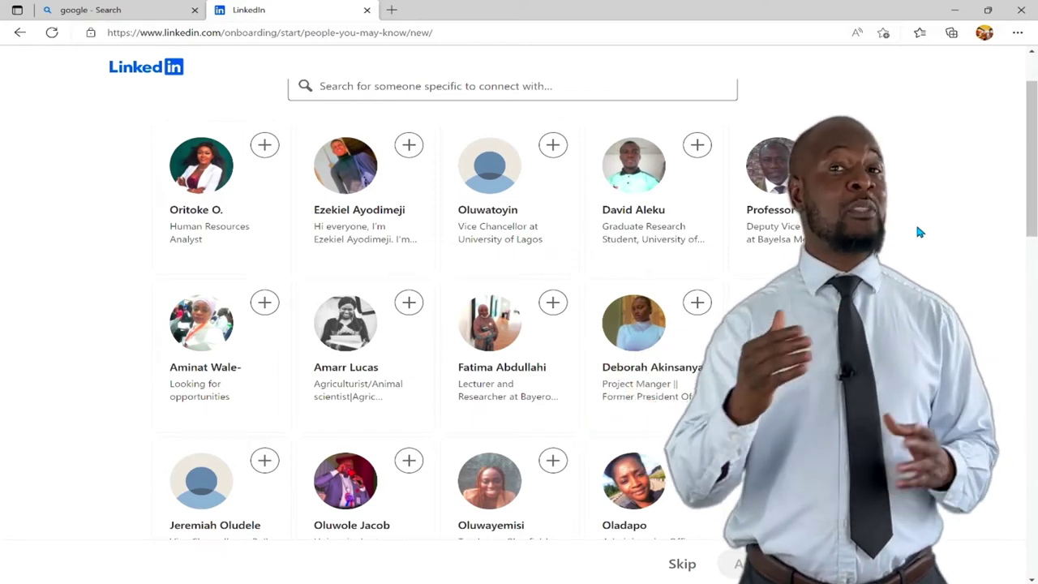
{"action": "scroll", "coordinate": [918, 233], "scroll_direction": "down", "scroll_amount": 1}
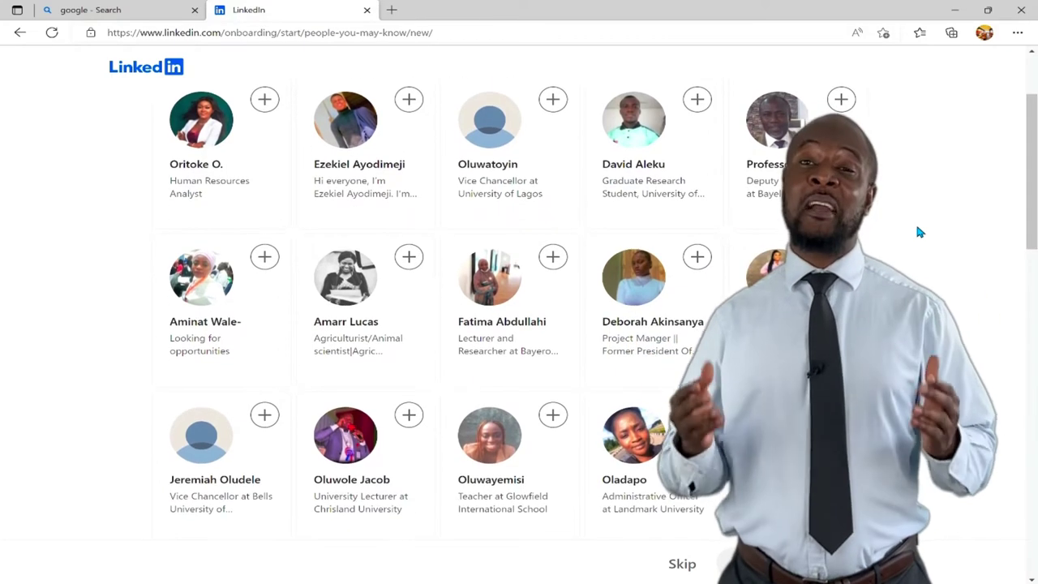
{"action": "scroll", "coordinate": [918, 233], "scroll_direction": "down", "scroll_amount": 1}
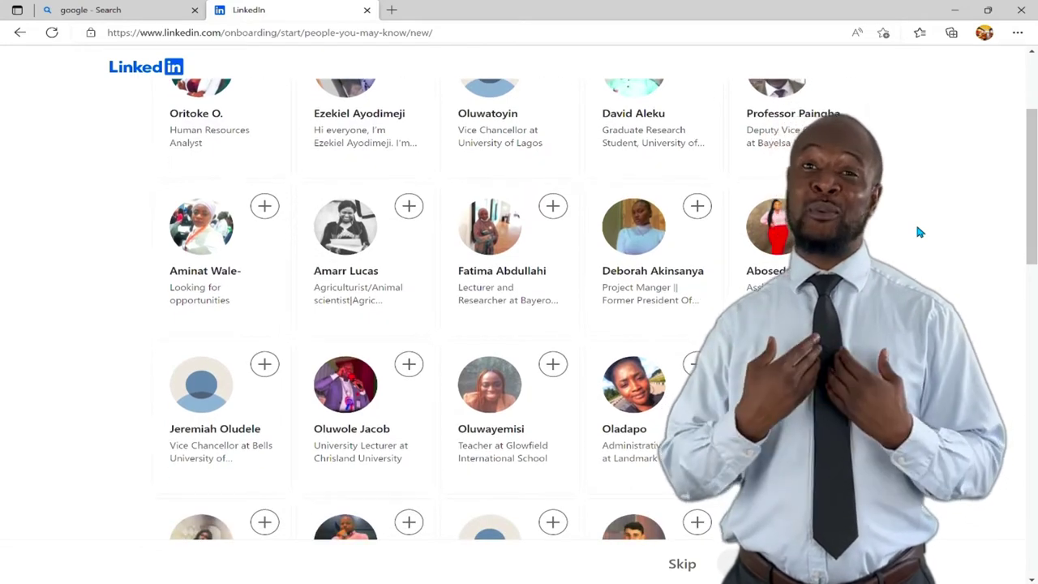
{"action": "scroll", "coordinate": [919, 233], "scroll_direction": "down", "scroll_amount": 1}
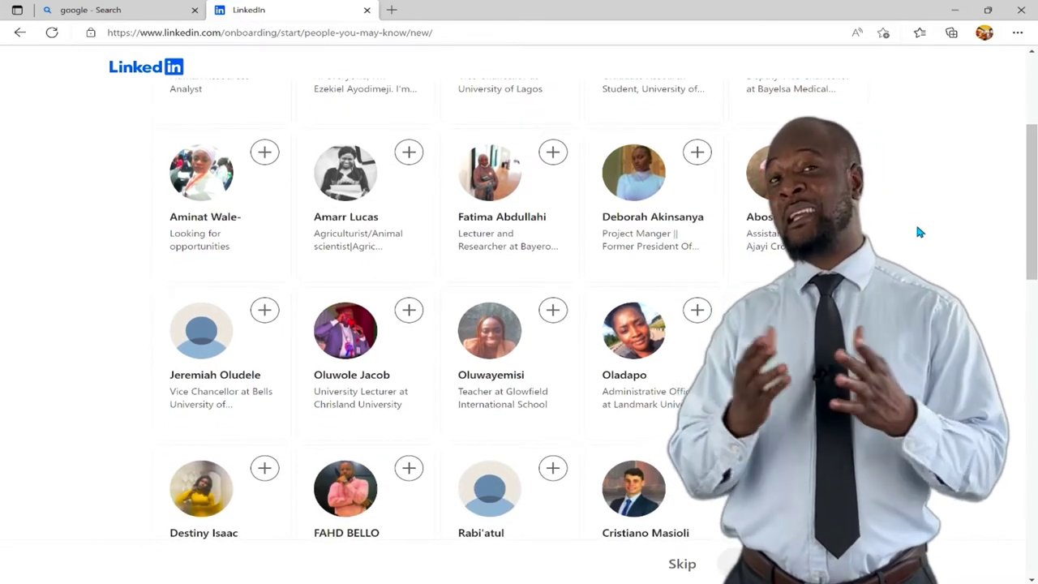
{"action": "scroll", "coordinate": [919, 233], "scroll_direction": "up", "scroll_amount": 2}
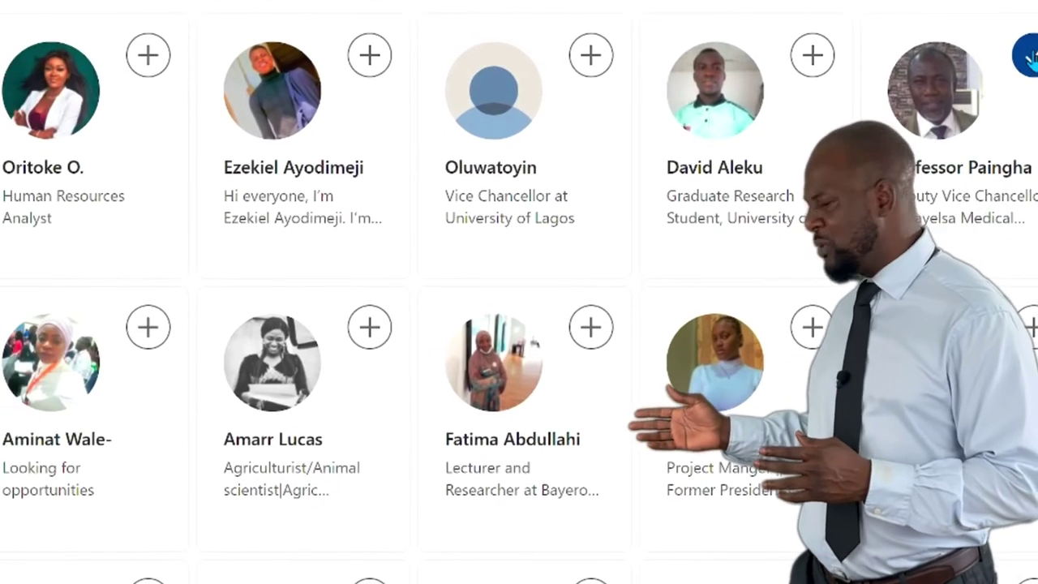
{"action": "left_click", "coordinate": [543, 349]}
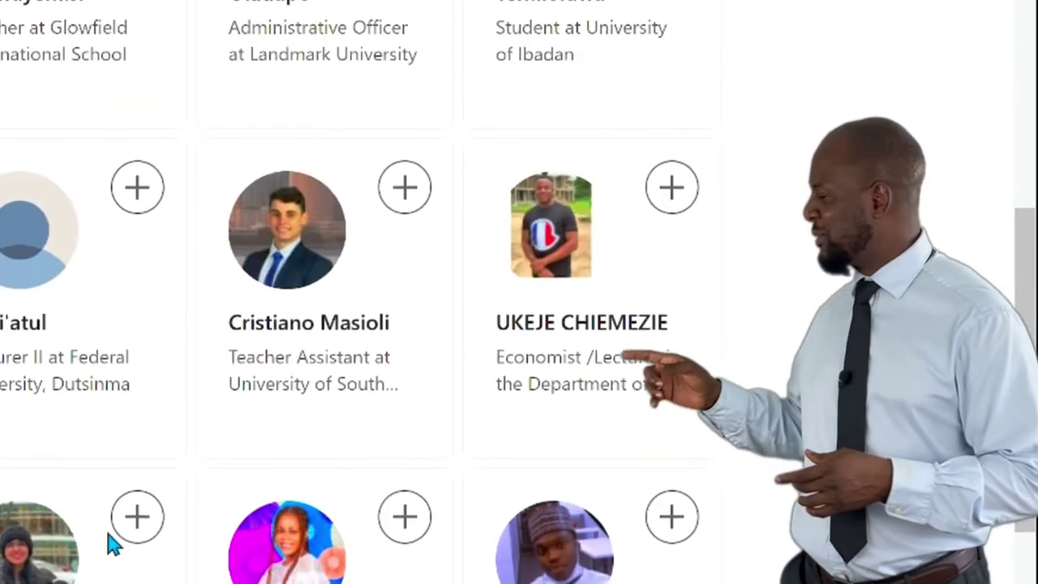
{"action": "scroll", "coordinate": [106, 567], "scroll_direction": "down", "scroll_amount": 3}
{"action": "scroll", "coordinate": [208, 505], "scroll_direction": "up", "scroll_amount": 1}
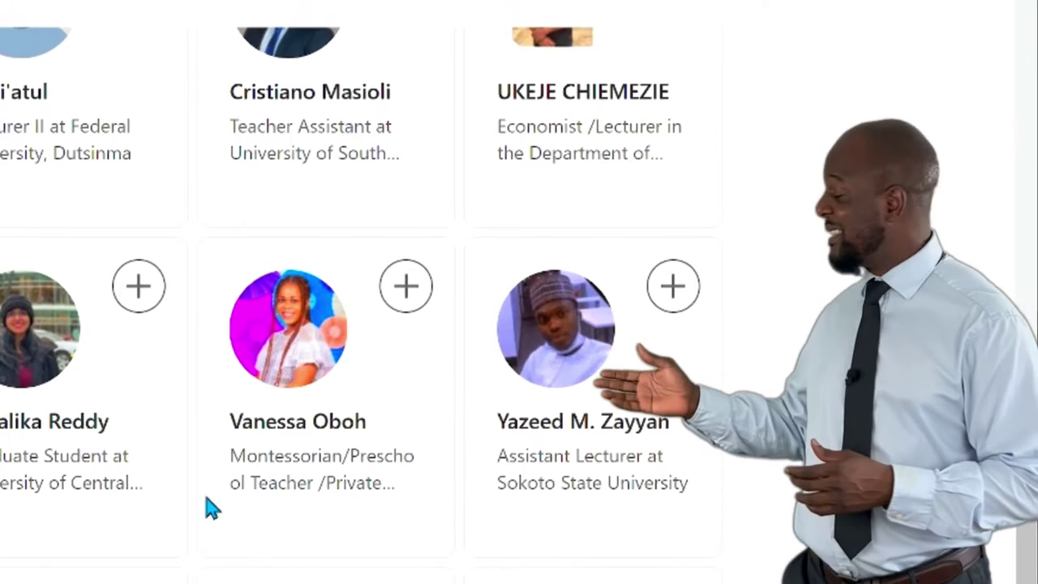
{"action": "left_click", "coordinate": [672, 319]}
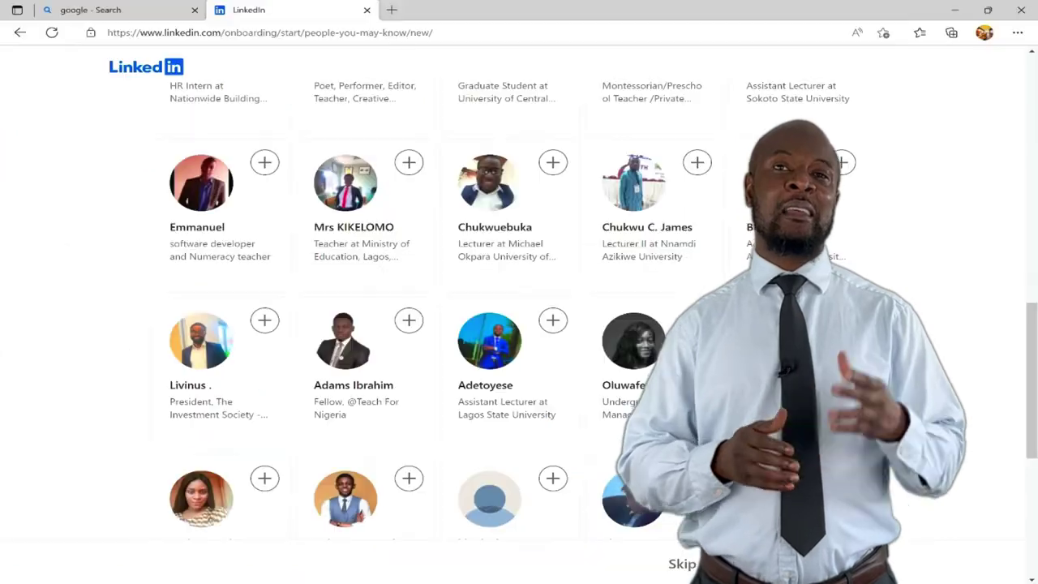
{"action": "left_click", "coordinate": [540, 527]}
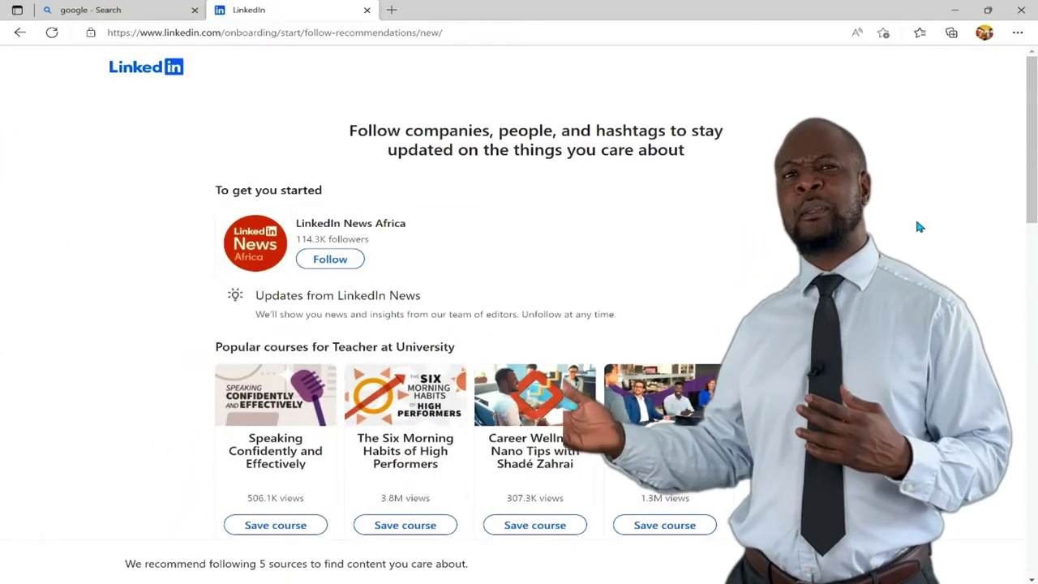
Save the Speaking Confidently and Effectively course
{"action": "scroll", "coordinate": [916, 222], "scroll_direction": "down", "scroll_amount": 1}
{"action": "scroll", "coordinate": [917, 222], "scroll_direction": "down", "scroll_amount": 1}
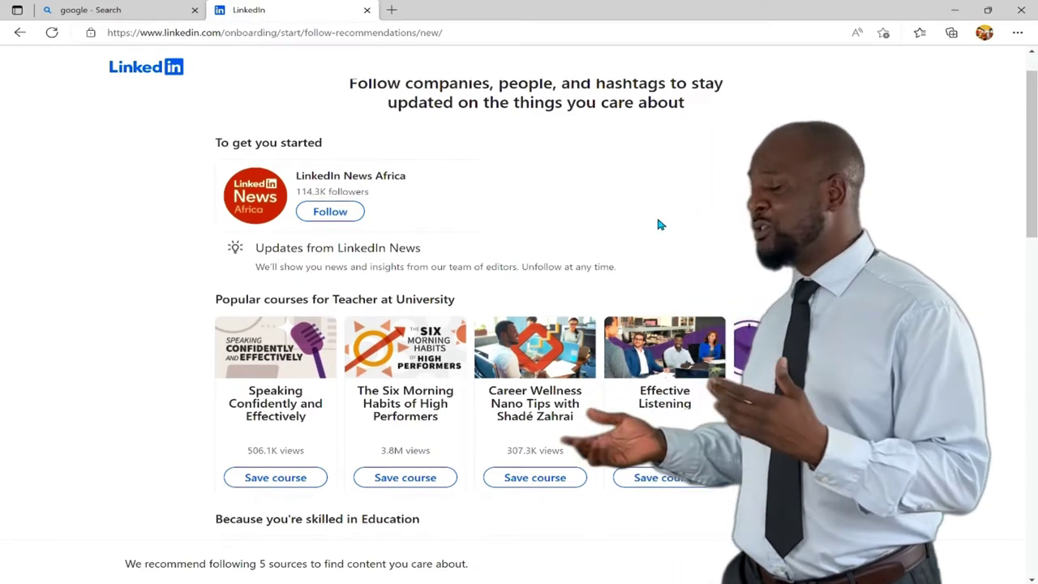
{"action": "scroll", "coordinate": [658, 225], "scroll_direction": "down", "scroll_amount": 3}
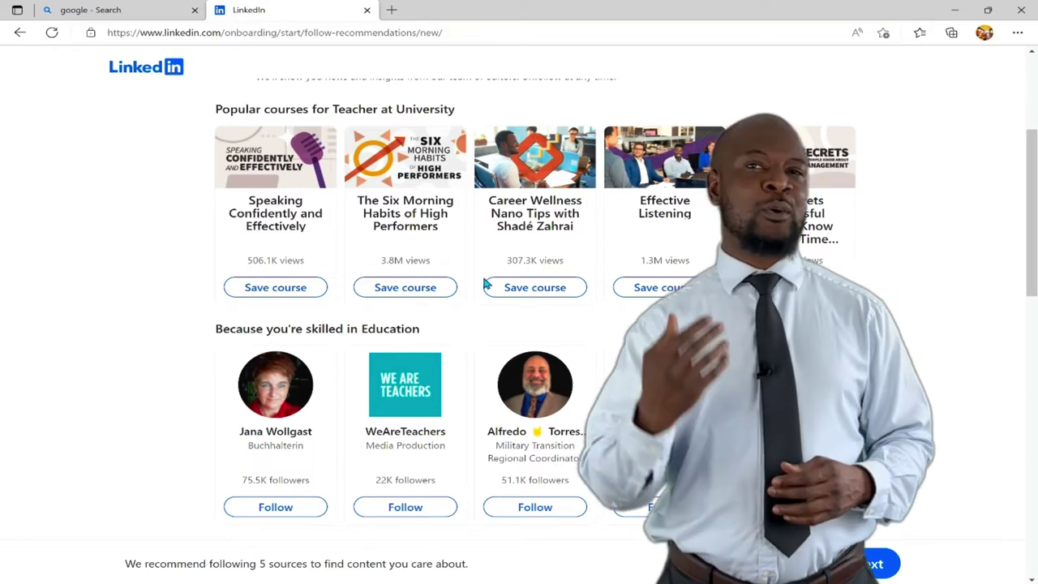
{"action": "left_click", "coordinate": [275, 287]}
Follow WeAreTeachers, a computer software company, Google and LinkedIn News, then finish onboarding
{"action": "scroll", "coordinate": [405, 365], "scroll_direction": "down", "scroll_amount": 2}
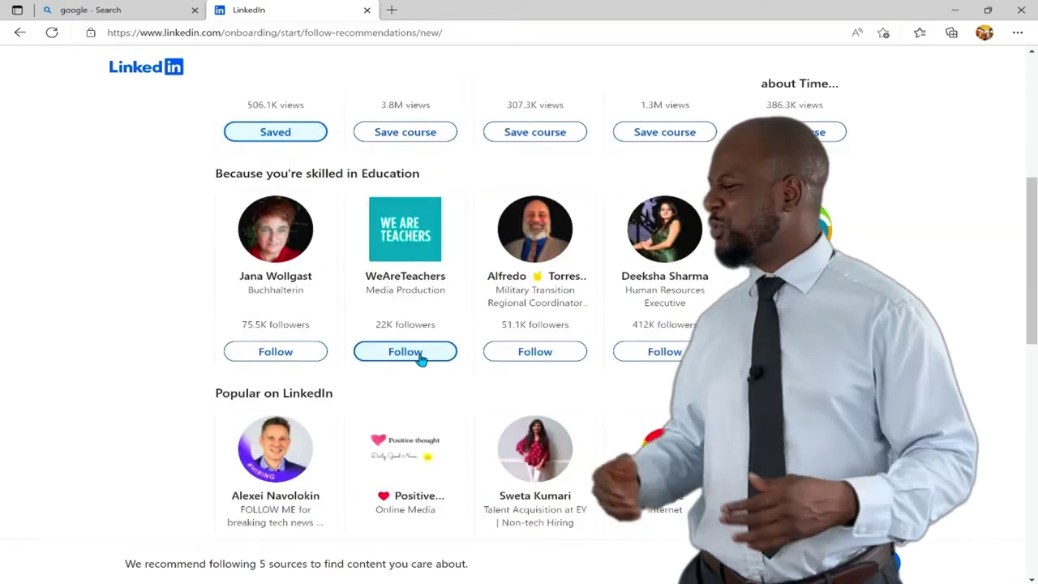
{"action": "left_click", "coordinate": [405, 352]}
{"action": "scroll", "coordinate": [438, 389], "scroll_direction": "down", "scroll_amount": 3}
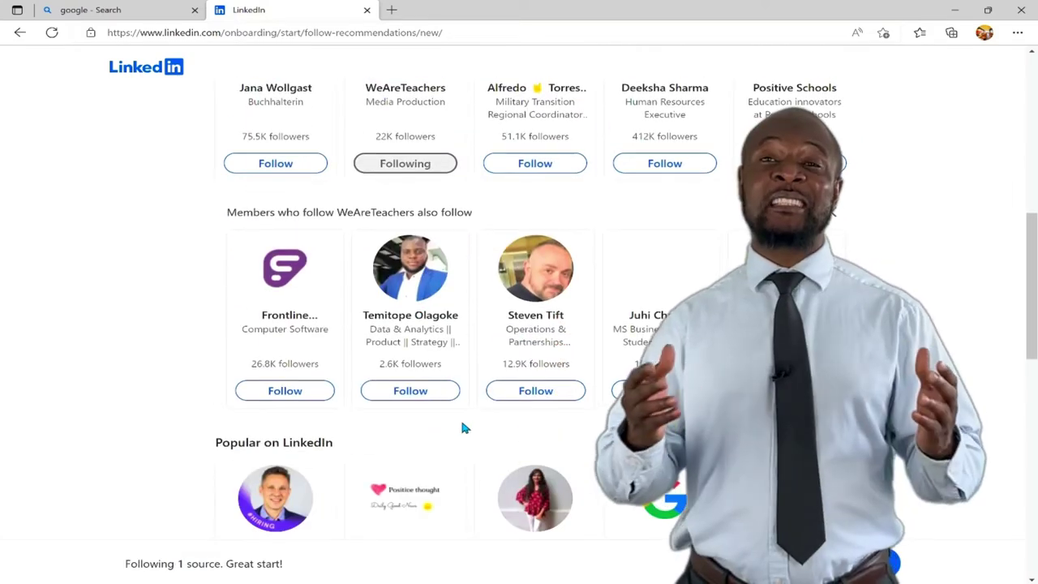
{"action": "left_click", "coordinate": [284, 391]}
{"action": "scroll", "coordinate": [285, 391], "scroll_direction": "down", "scroll_amount": 3}
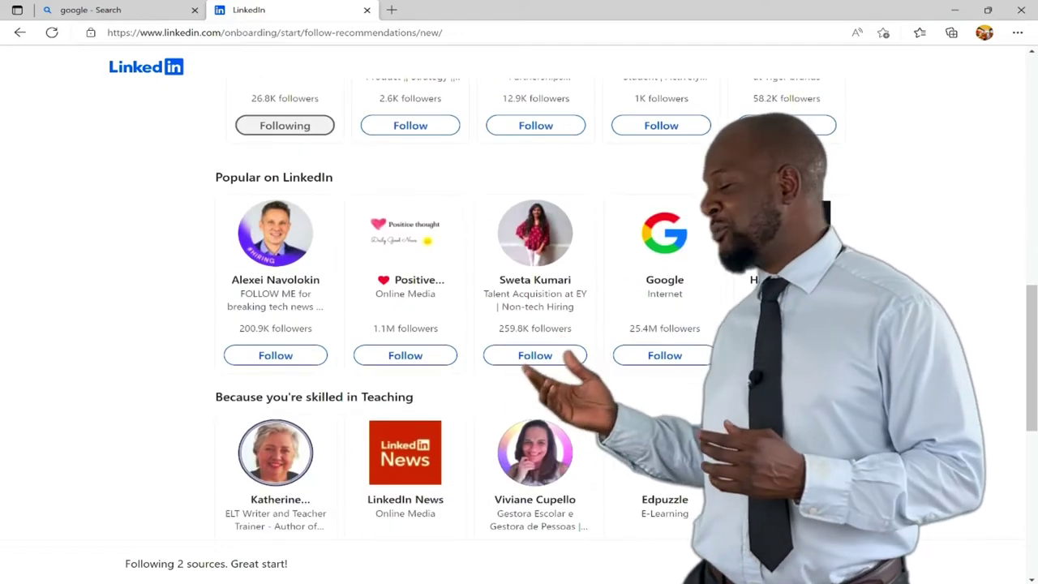
{"action": "left_click", "coordinate": [664, 356]}
{"action": "scroll", "coordinate": [655, 359], "scroll_direction": "down", "scroll_amount": 3}
{"action": "scroll", "coordinate": [406, 324], "scroll_direction": "down", "scroll_amount": 3}
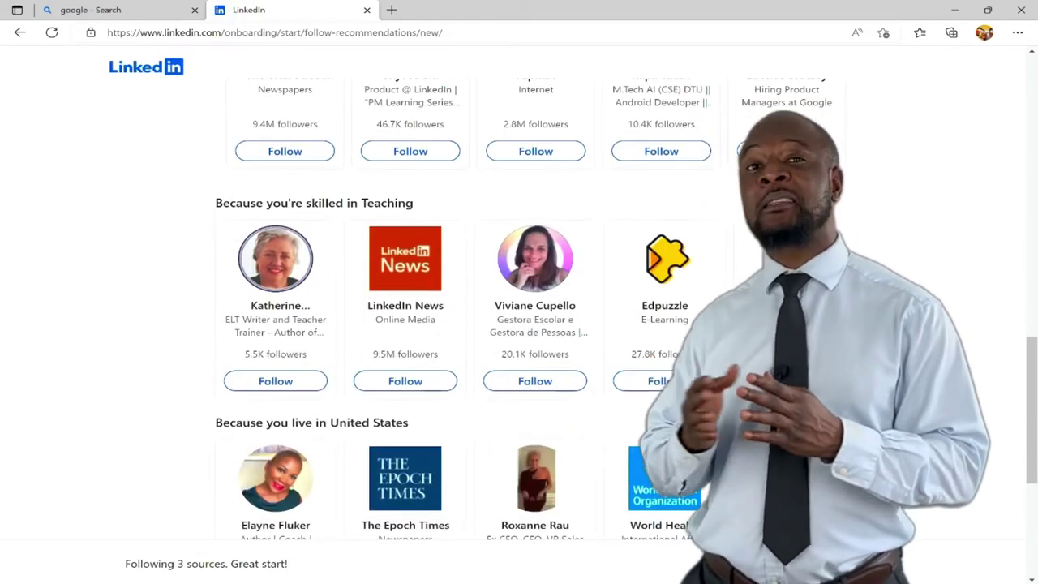
{"action": "left_click", "coordinate": [403, 313]}
{"action": "left_click", "coordinate": [956, 563]}
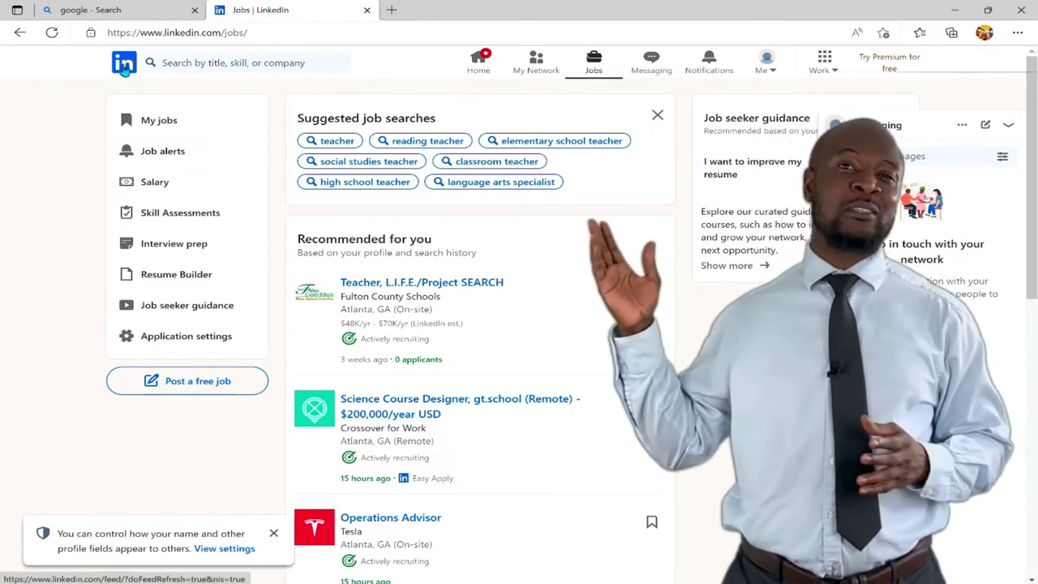
Go to the Home feed showing the job-search checklist, Start a post box and news
{"action": "left_click", "coordinate": [124, 68]}
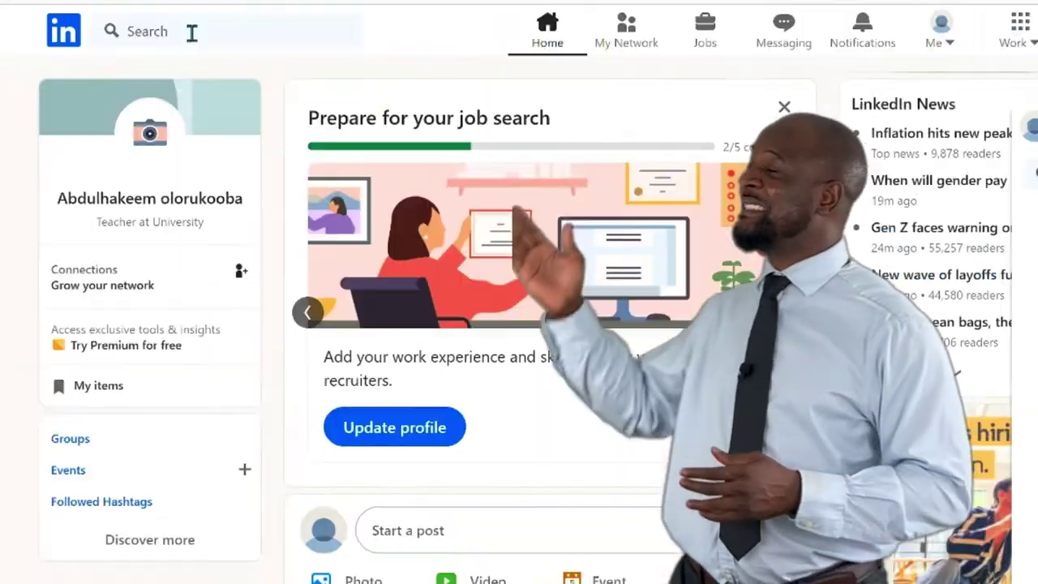
Glance at the search suggestions, then go to My Network, which shows no connections yet
{"action": "left_click", "coordinate": [193, 33]}
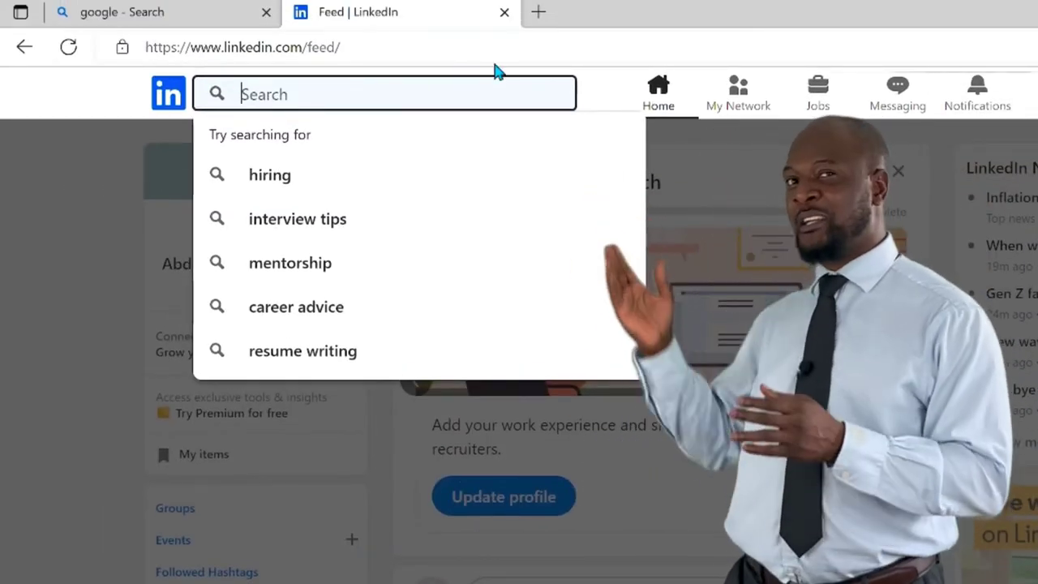
{"action": "left_click", "coordinate": [25, 98]}
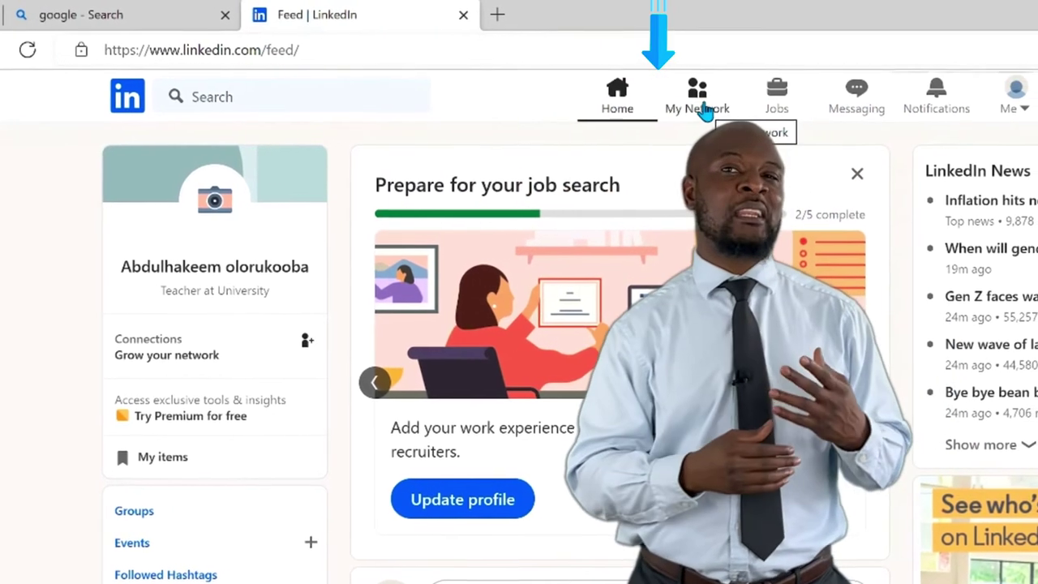
{"action": "left_click", "coordinate": [658, 104]}
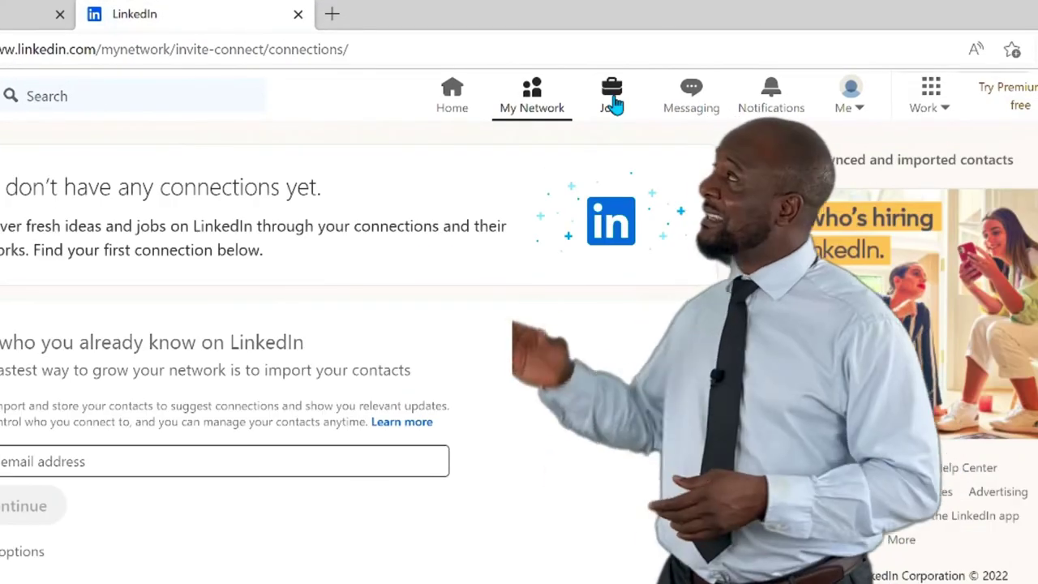
Go to the Jobs page with suggested teacher searches and recommended jobs
{"action": "left_click", "coordinate": [612, 101]}
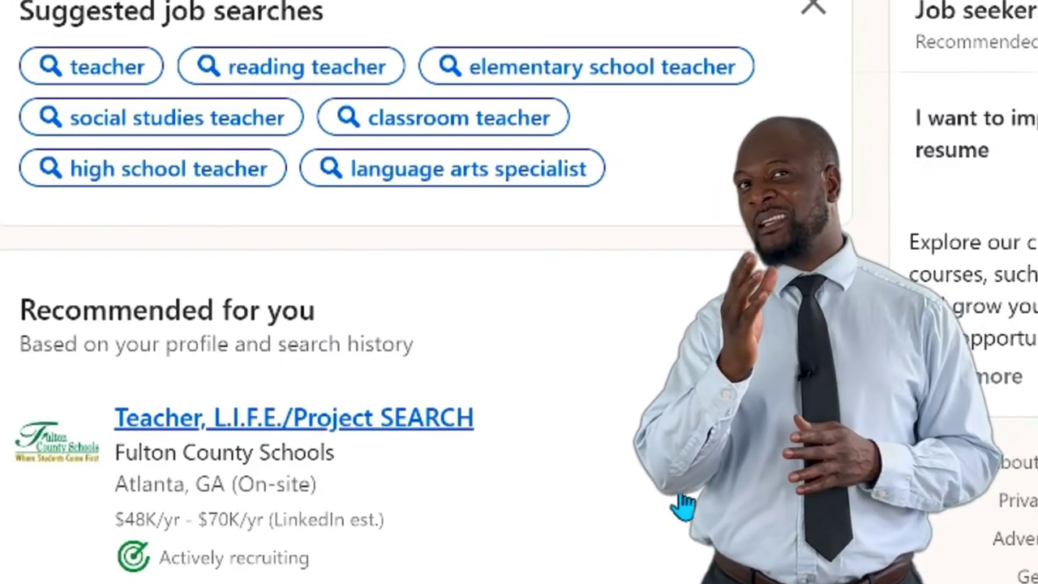
Scroll through the recommended and remote job listings, then go to the empty Messaging page
{"action": "scroll", "coordinate": [681, 503], "scroll_direction": "down", "scroll_amount": 3}
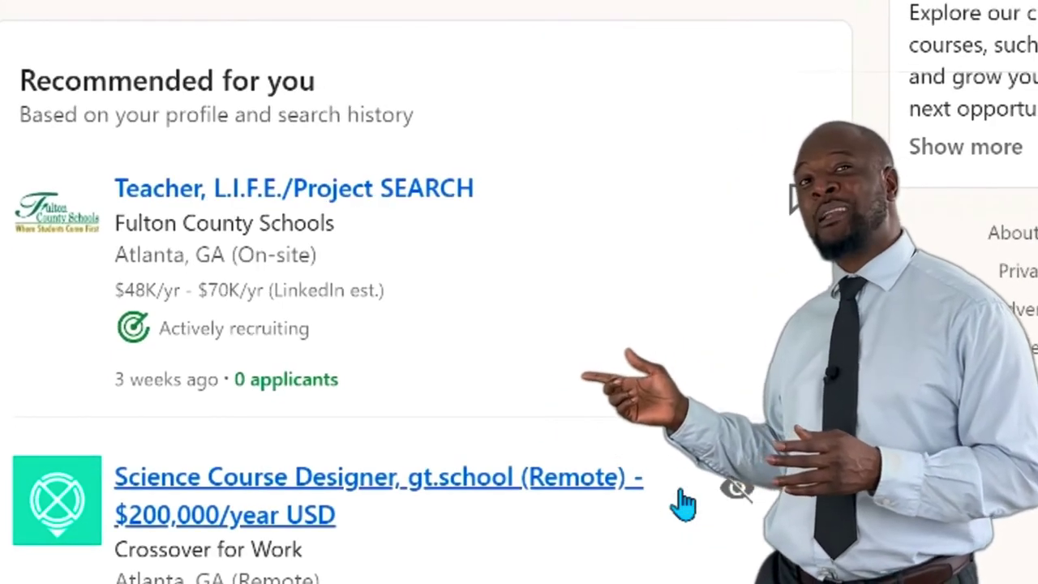
{"action": "scroll", "coordinate": [683, 503], "scroll_direction": "down", "scroll_amount": 1}
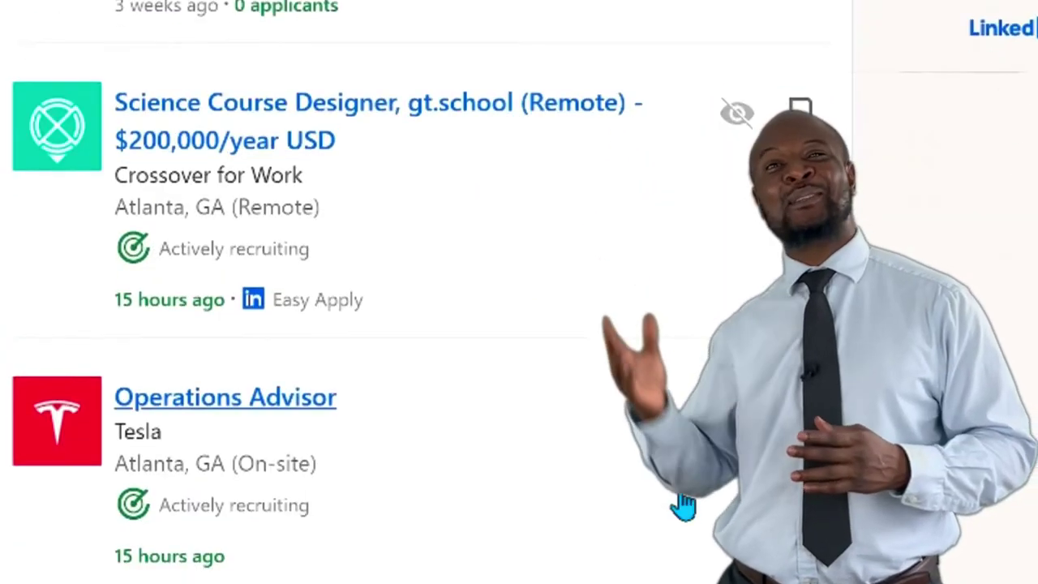
{"action": "scroll", "coordinate": [683, 505], "scroll_direction": "down", "scroll_amount": 5}
{"action": "scroll", "coordinate": [412, 349], "scroll_direction": "down", "scroll_amount": 2}
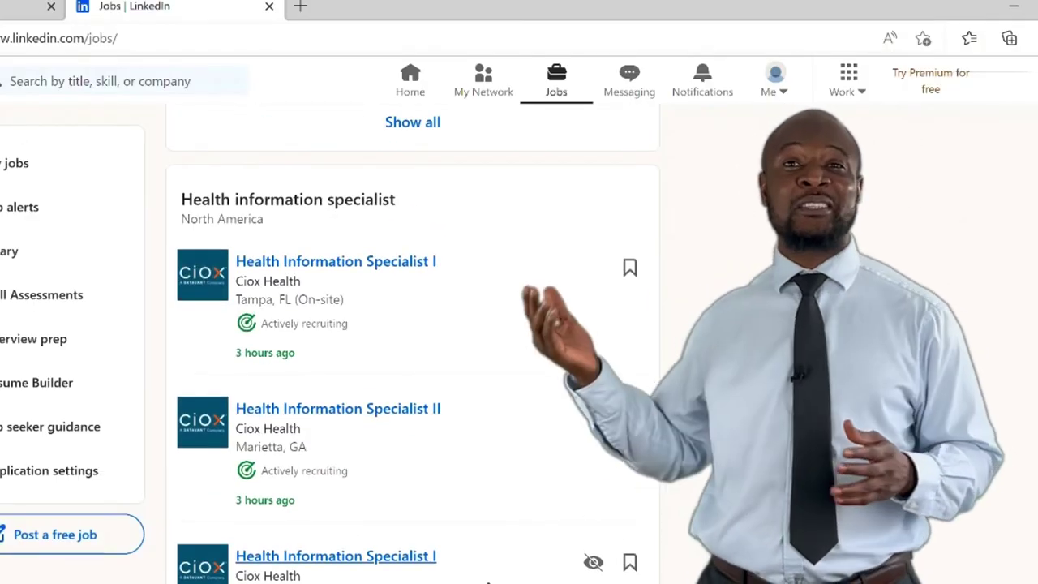
{"action": "scroll", "coordinate": [411, 348], "scroll_direction": "down", "scroll_amount": 6}
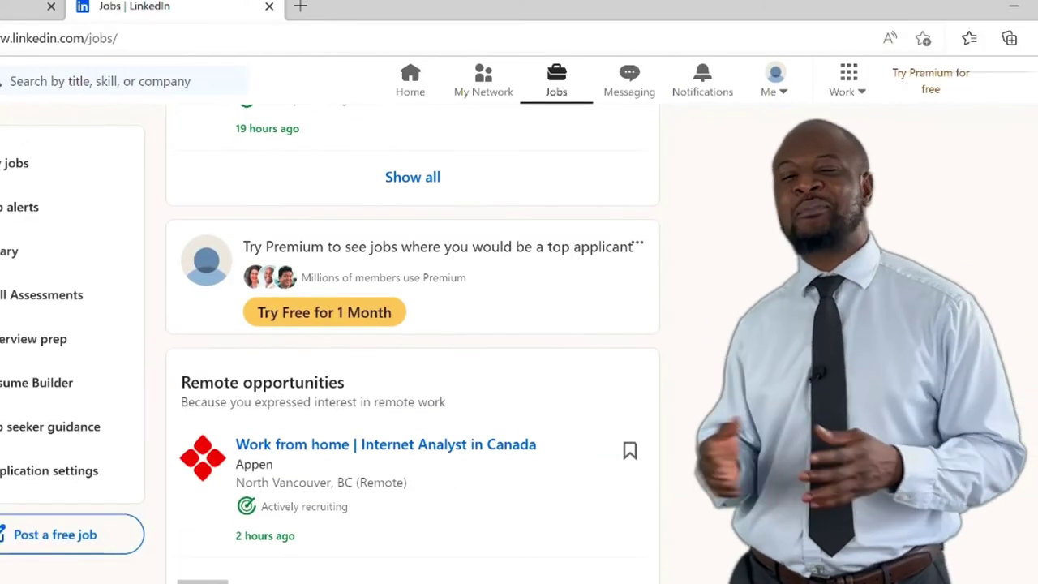
{"action": "scroll", "coordinate": [408, 456], "scroll_direction": "down", "scroll_amount": 5}
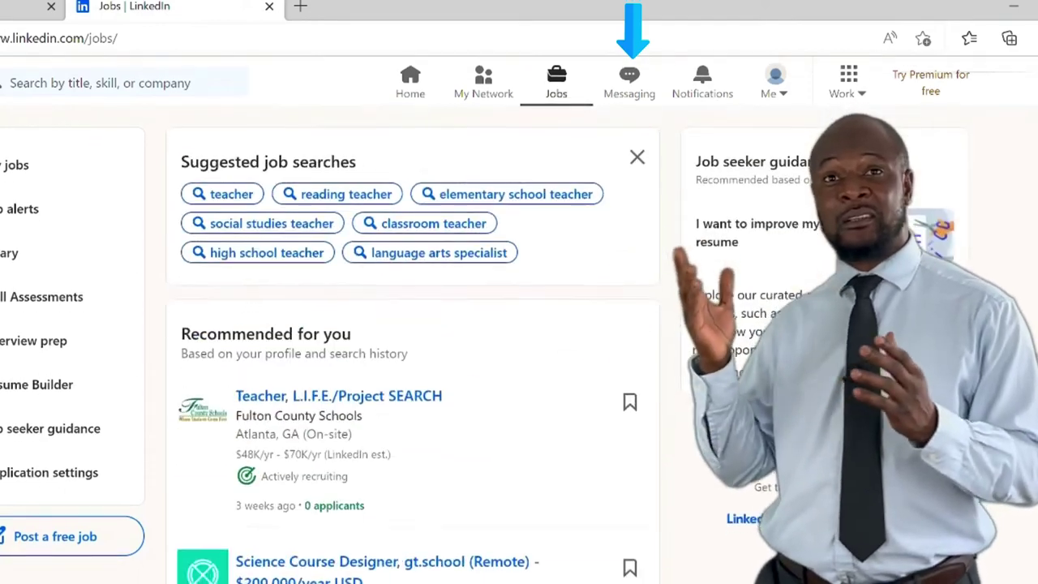
{"action": "left_click", "coordinate": [629, 78]}
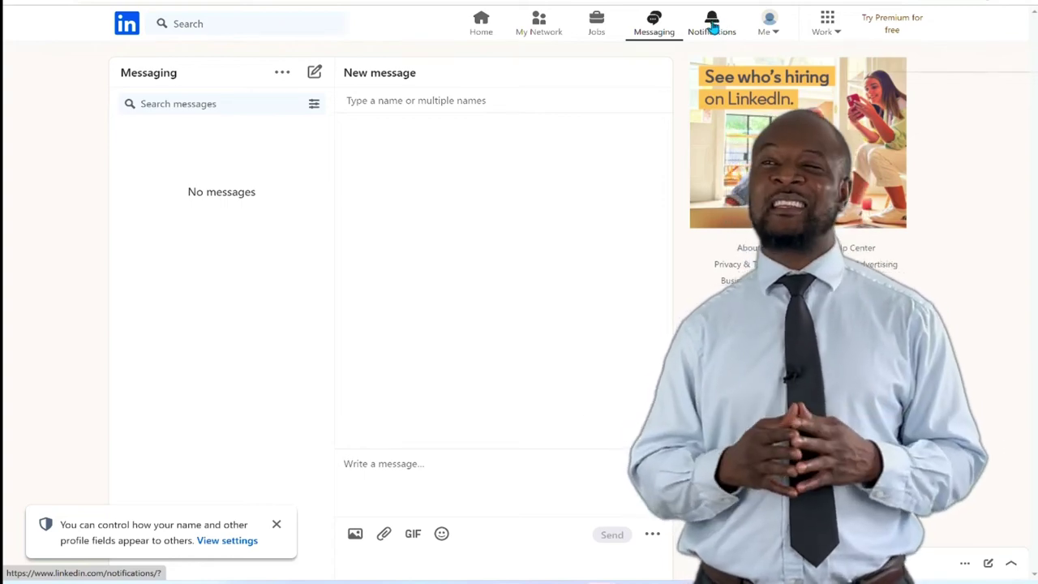
Go to the Notifications page showing everything is caught up
{"action": "left_click", "coordinate": [712, 26]}
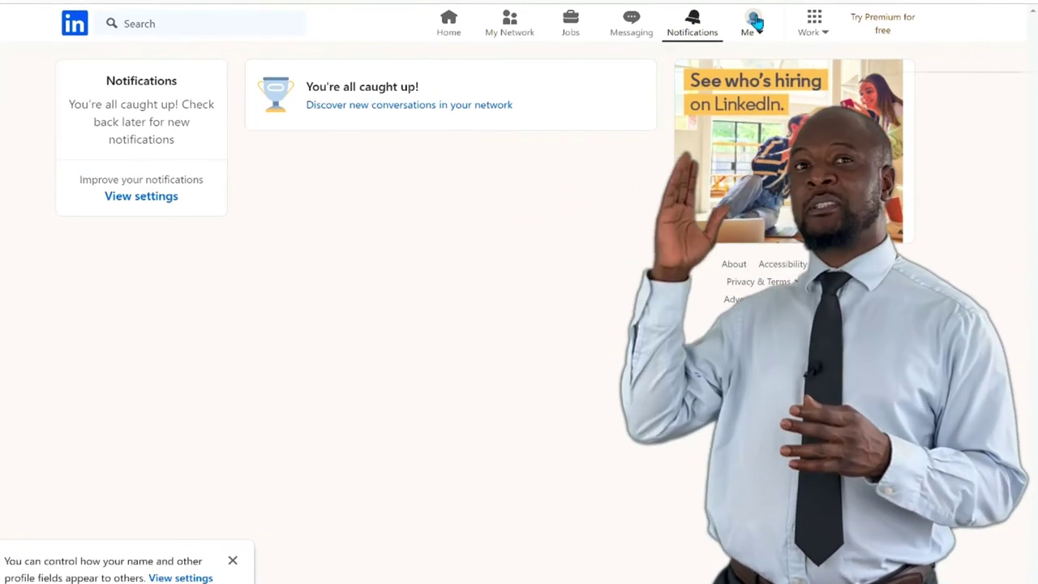
{"action": "left_click", "coordinate": [753, 20]}
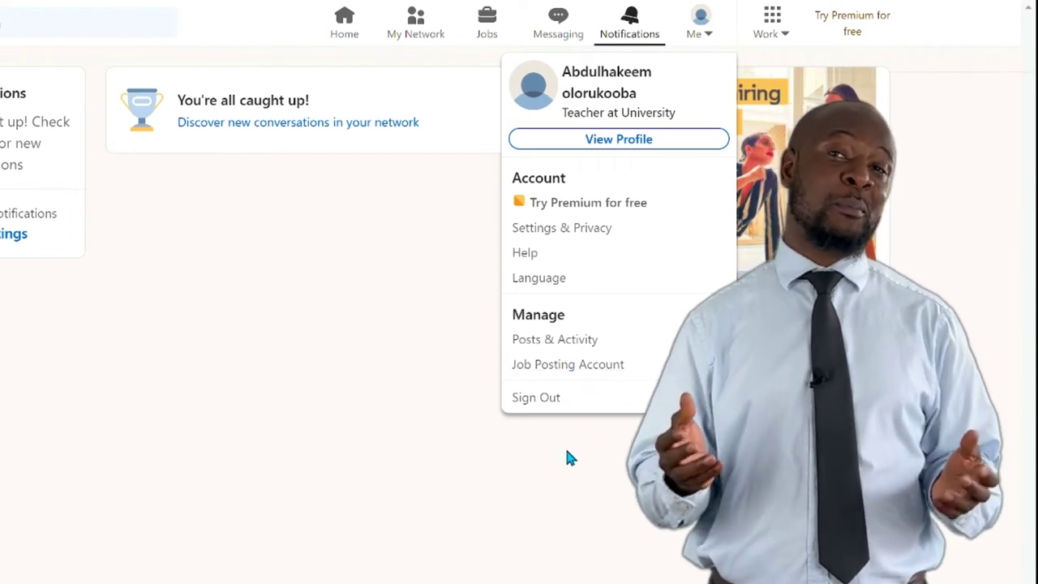
{"action": "left_click", "coordinate": [660, 355]}
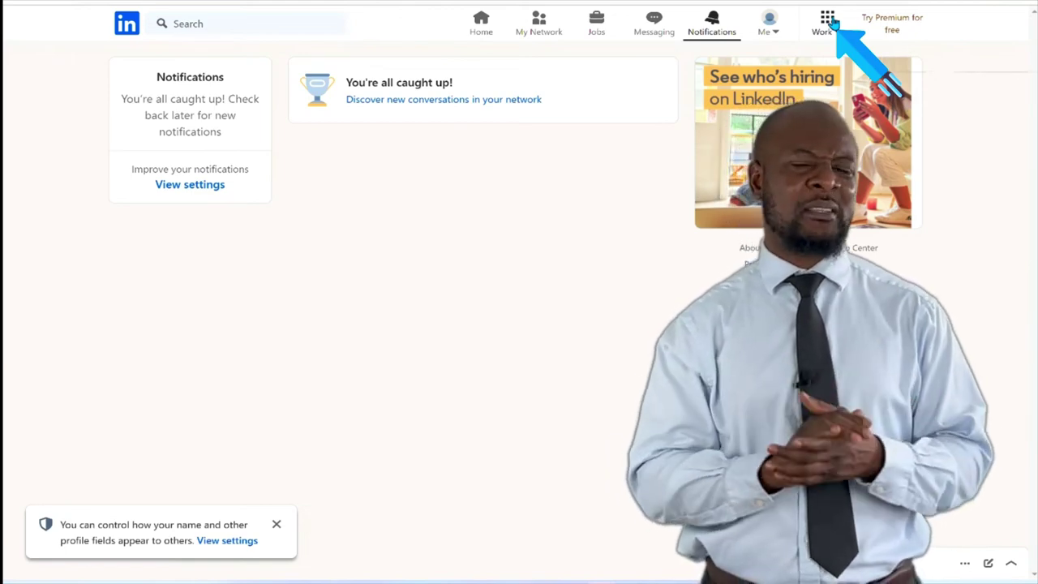
Open LinkedIn Salary from the Work products menu
{"action": "left_click", "coordinate": [827, 23]}
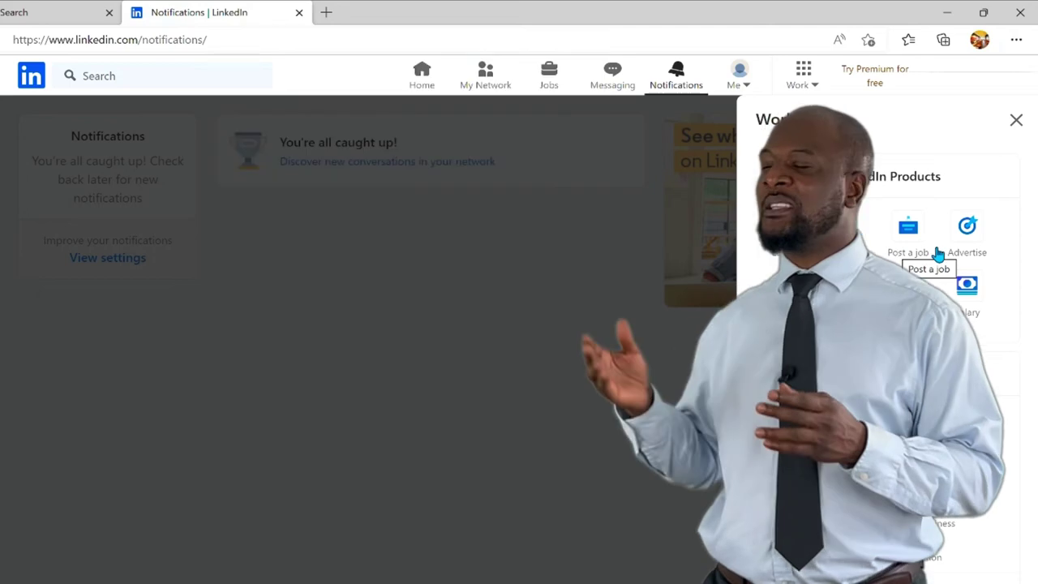
{"action": "left_click", "coordinate": [966, 283]}
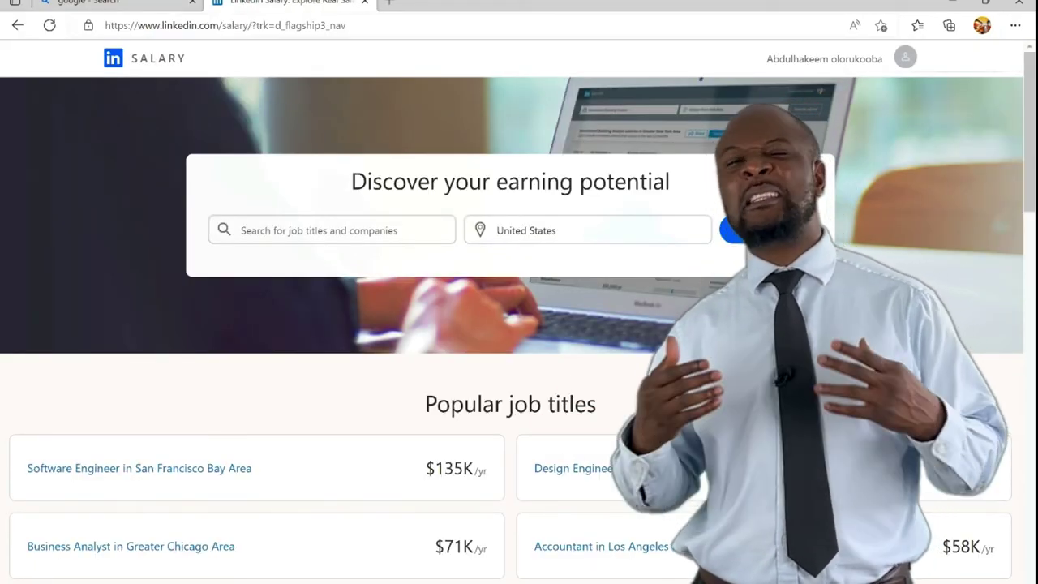
Scroll the Salary page and switch between salaries by field of study and education level
{"action": "scroll", "coordinate": [478, 363], "scroll_direction": "down", "scroll_amount": 2}
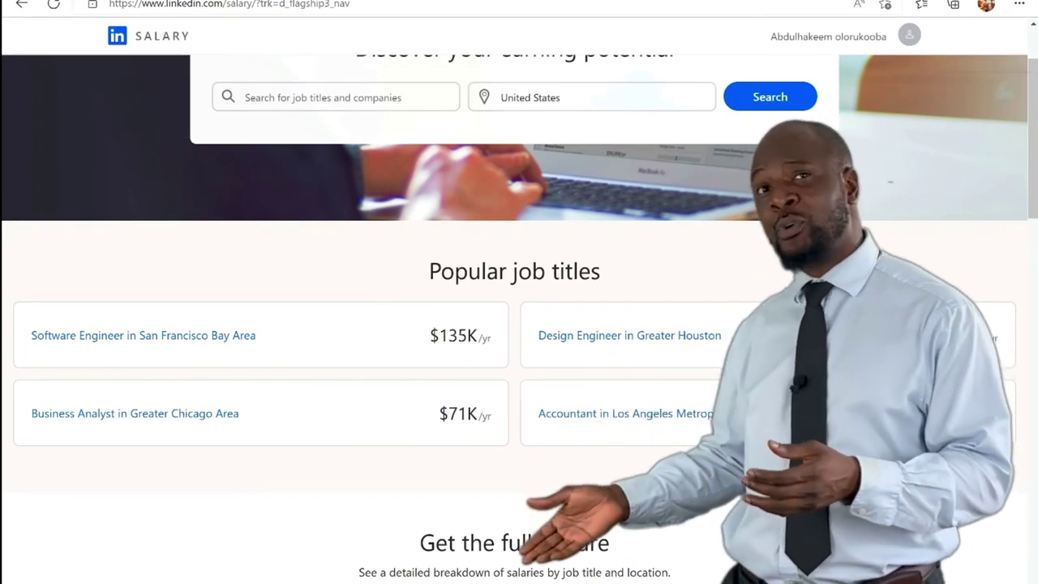
{"action": "scroll", "coordinate": [356, 454], "scroll_direction": "down", "scroll_amount": 5}
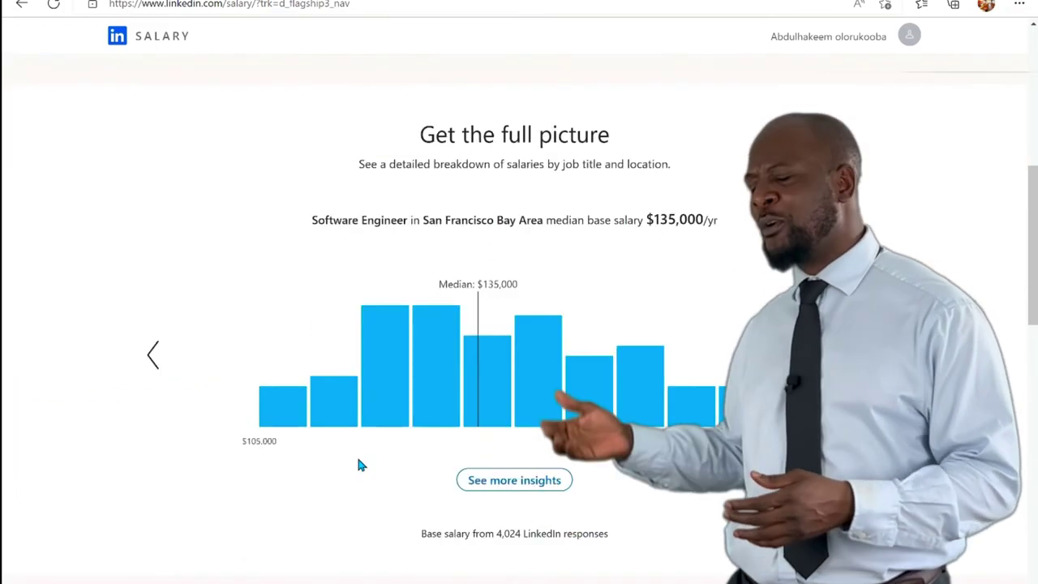
{"action": "scroll", "coordinate": [513, 500], "scroll_direction": "down", "scroll_amount": 7}
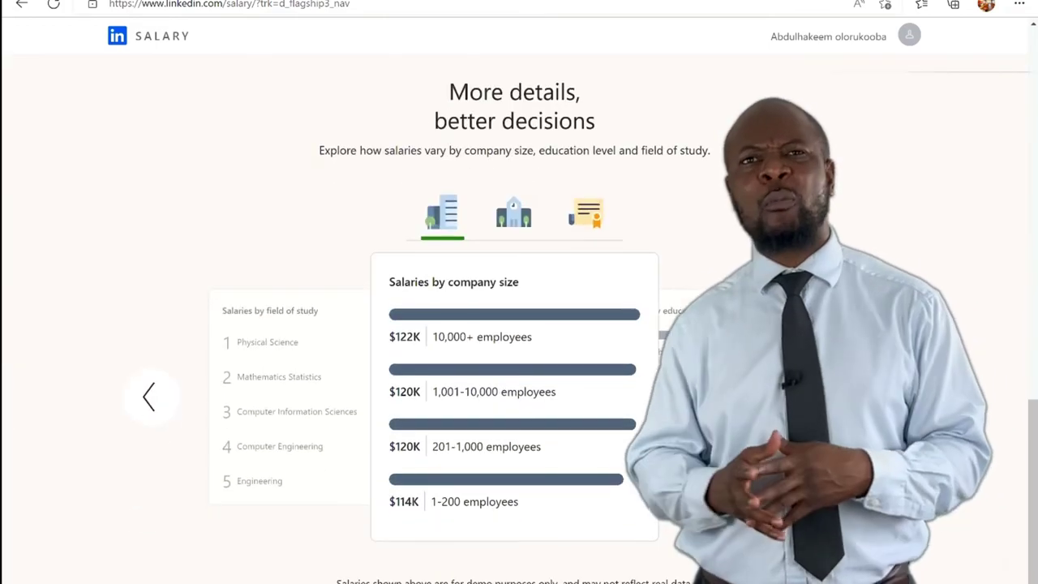
{"action": "left_click", "coordinate": [154, 404]}
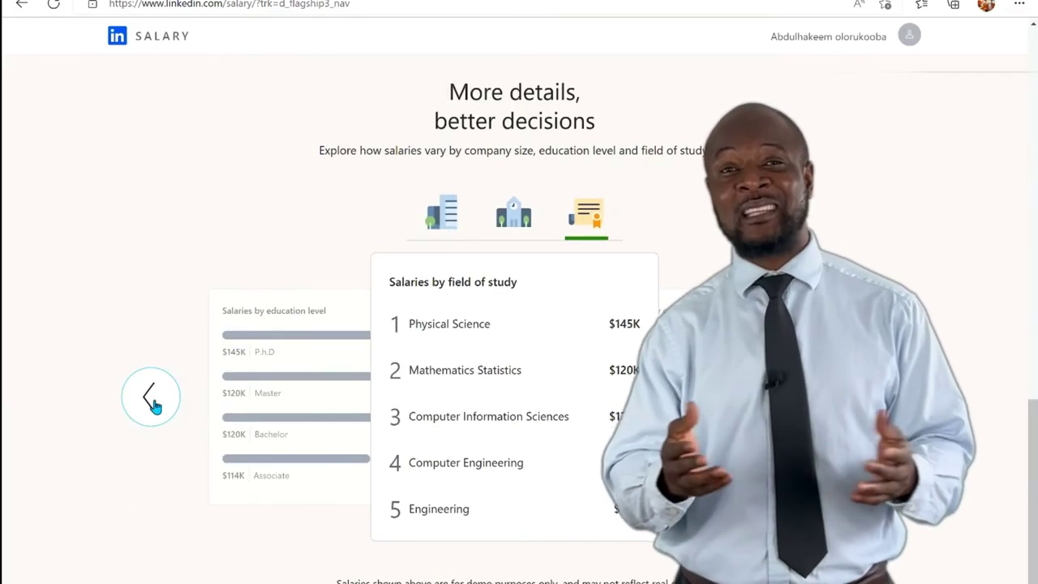
{"action": "left_click", "coordinate": [168, 397]}
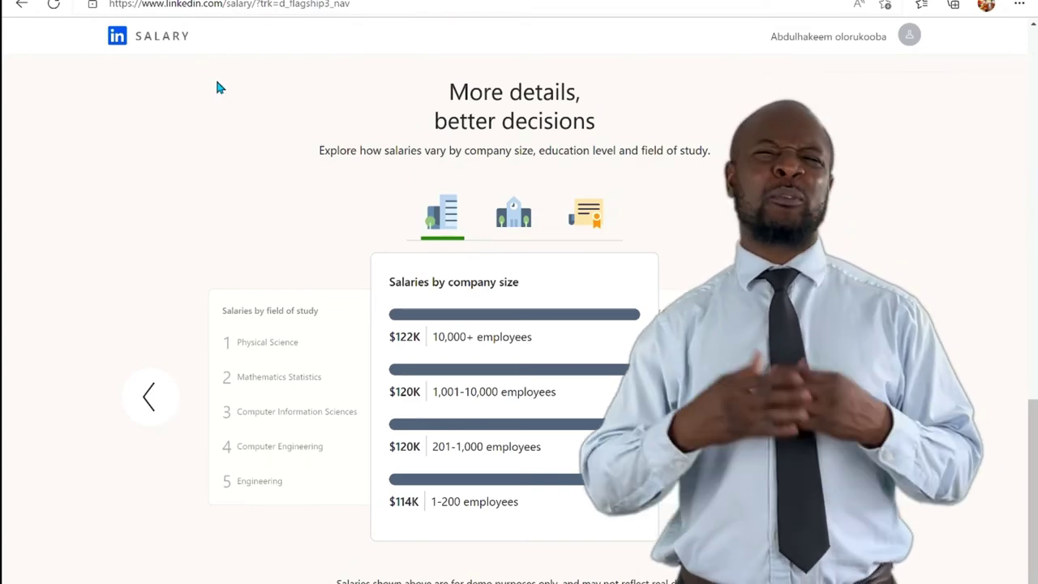
Check the link options on the SALARY logo and dismiss them
{"action": "left_click", "coordinate": [118, 43]}
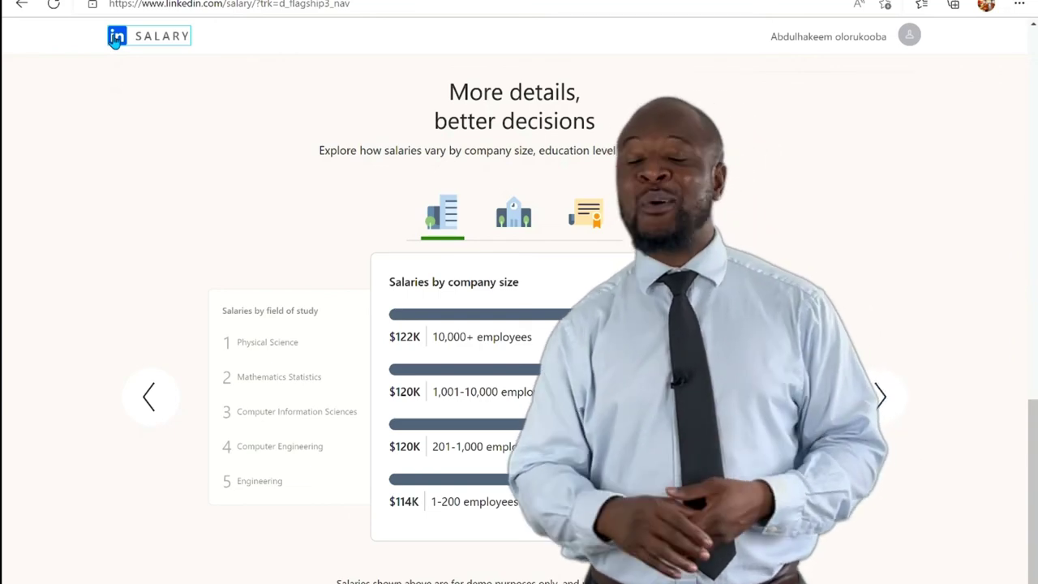
{"action": "right_click", "coordinate": [115, 40]}
{"action": "left_click", "coordinate": [57, 81]}
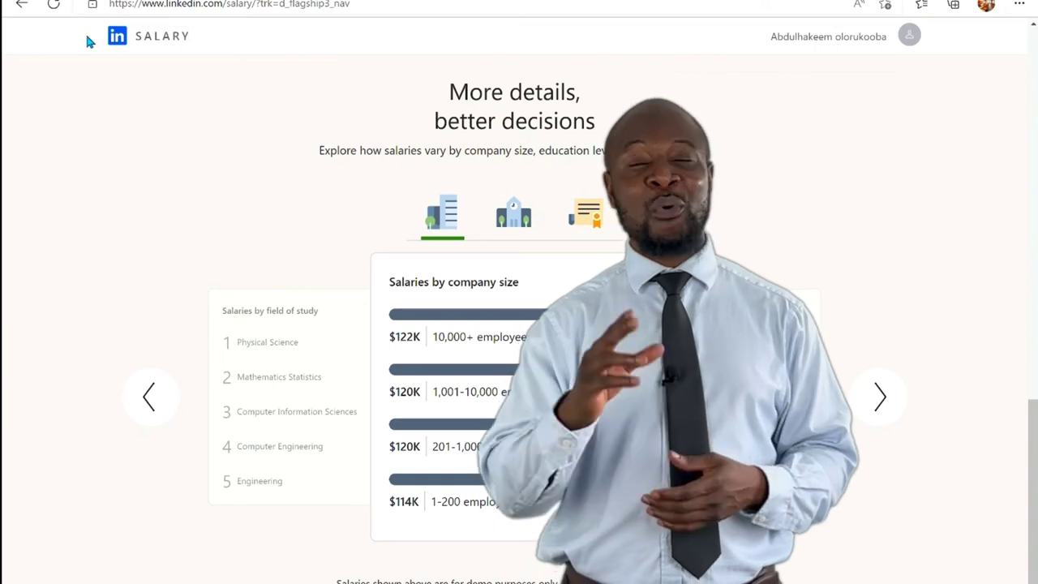